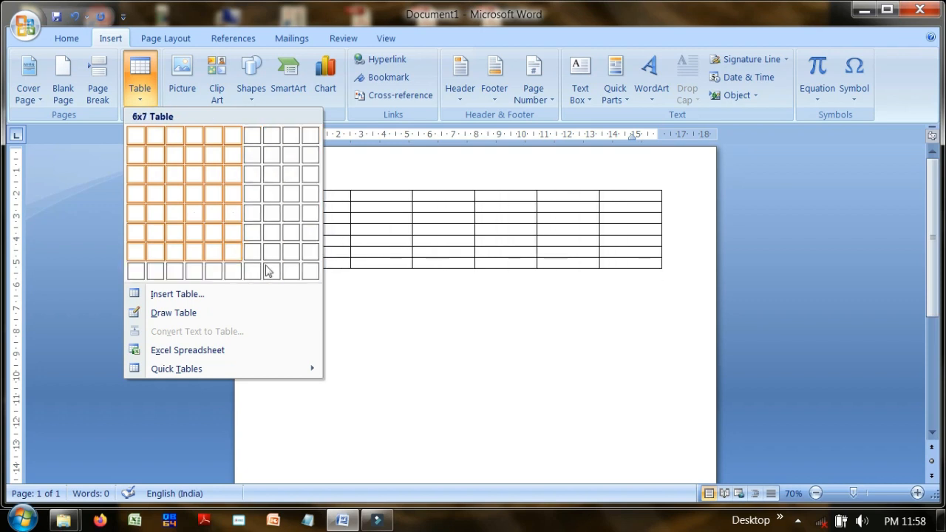
Step: Insert a table with 10 columns and 8 rows and number its first-row cells from 1 to 10
click(316, 282)
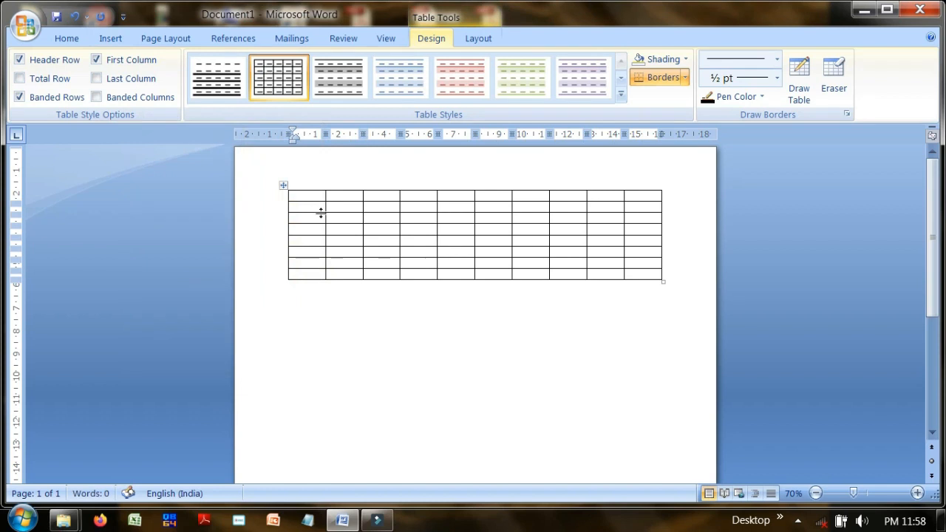
text(1)
key(Tab)
text(2)
key(Tab)
text(3)
key(Tab)
text(4	5)
key(Tab)
text(6)
key(Tab)
text(7)
key(Tab)
text(8)
key(Tab)
text(9)
key(Tab)
text(10)
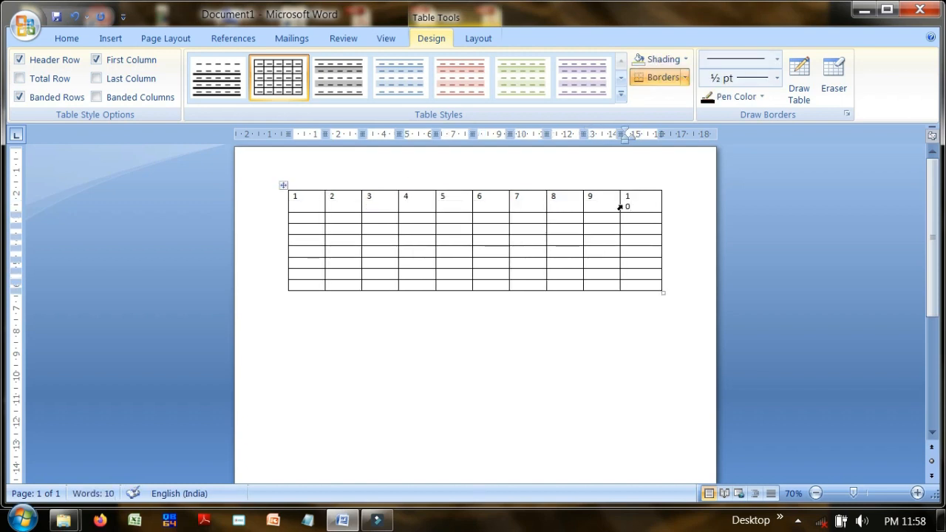
Step: Widen the column headed 10 slightly so its number fits on one line, and try selecting that whole column
drag(619, 206, 613, 201)
click(641, 196)
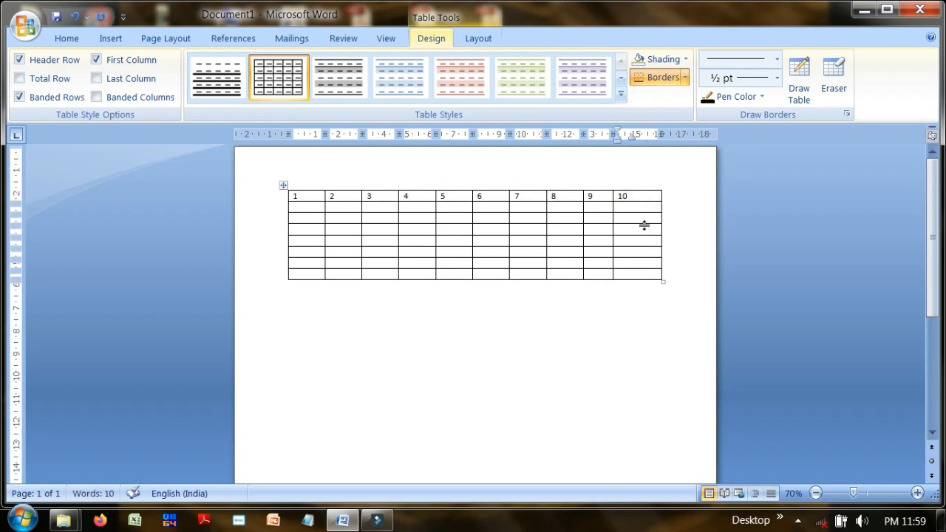
shift+click(641, 273)
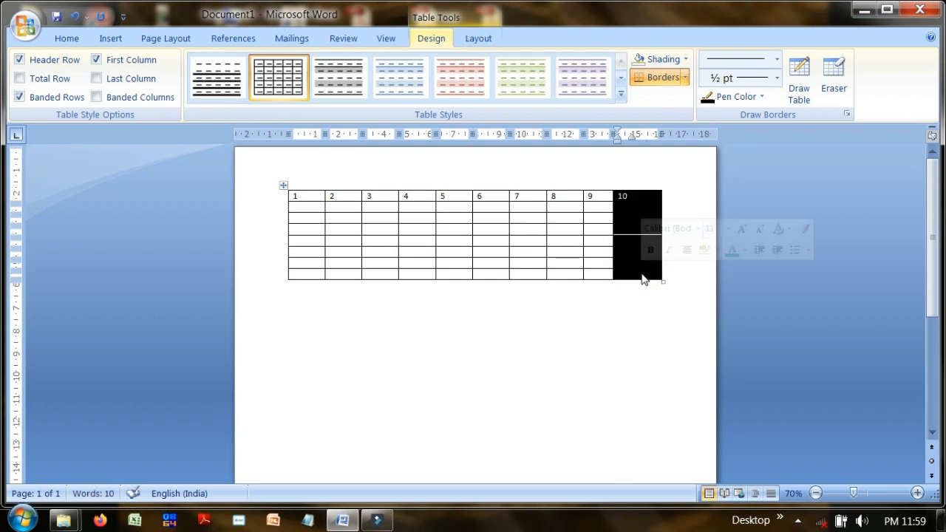
click(642, 194)
click(641, 194)
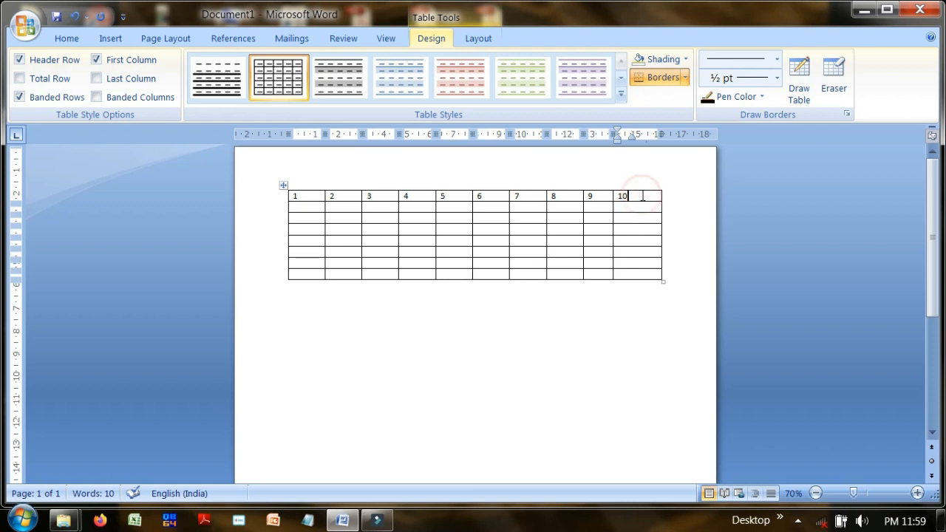
drag(641, 196, 643, 278)
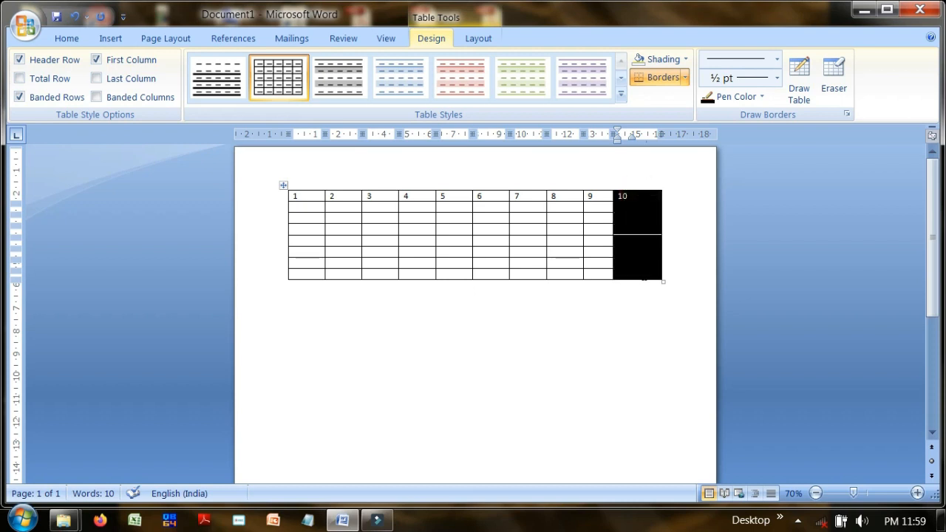
click(639, 195)
click(639, 197)
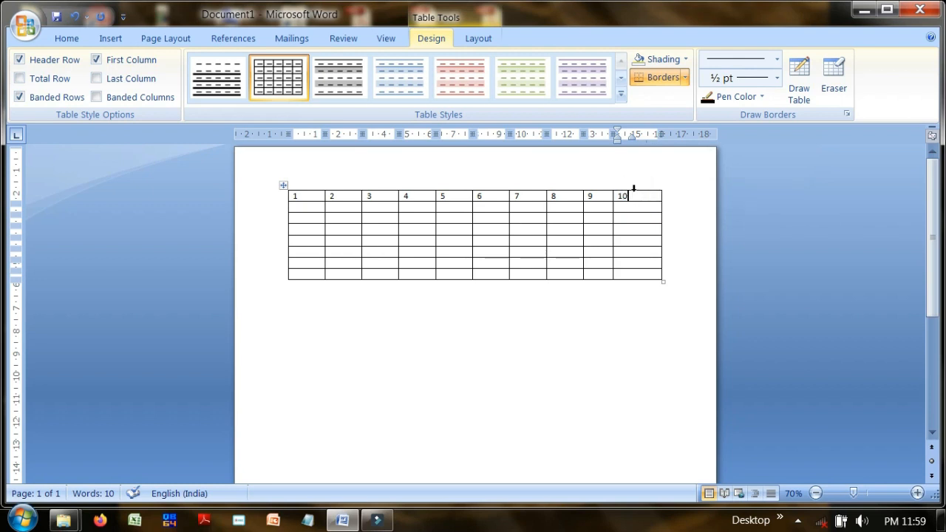
Step: Select the whole column headed 10 and insert a new column to its right
click(638, 199)
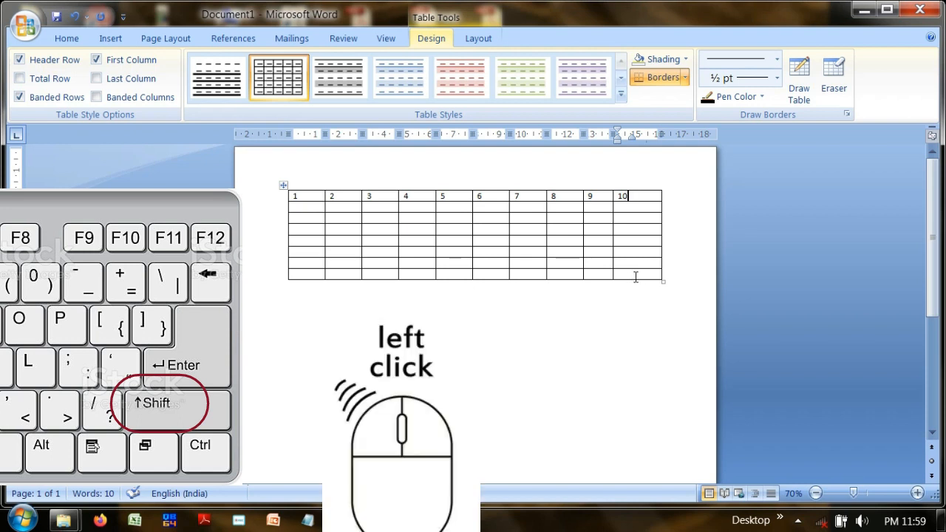
shift+click(642, 273)
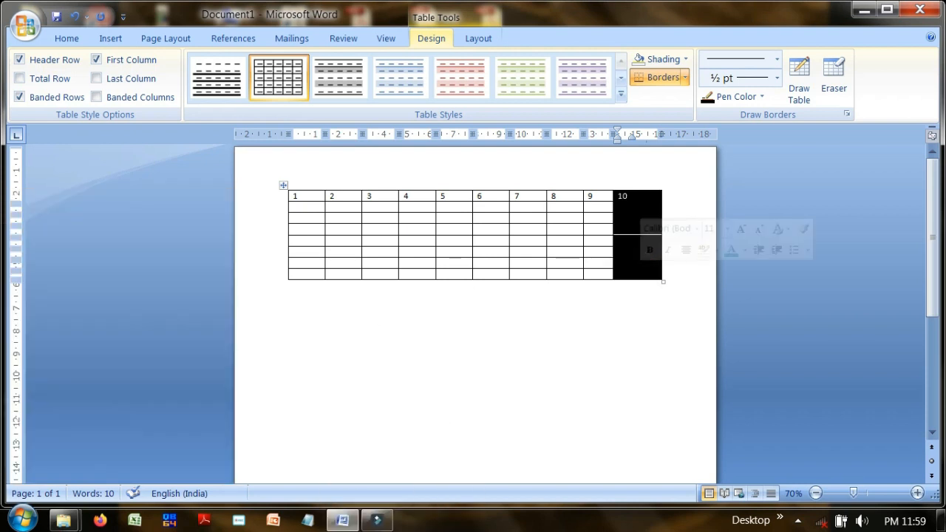
right_click(630, 203)
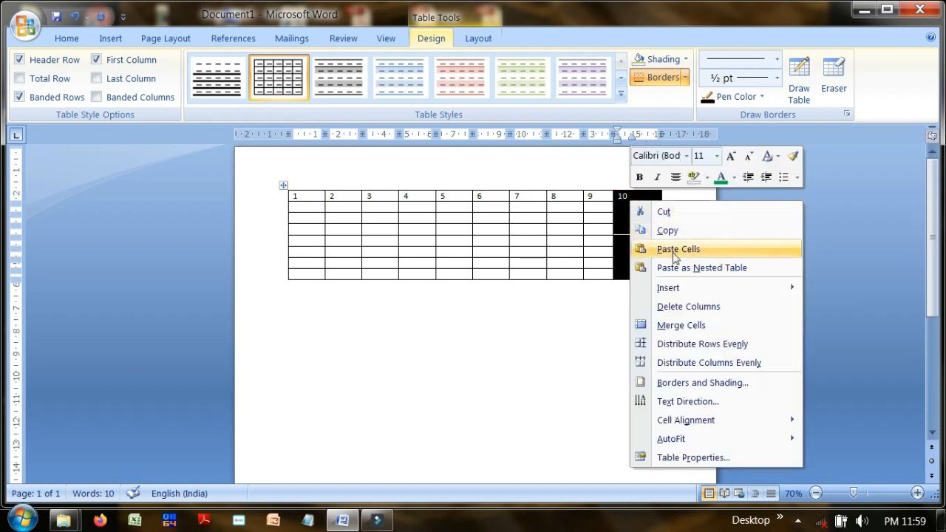
mouse_move(672, 288)
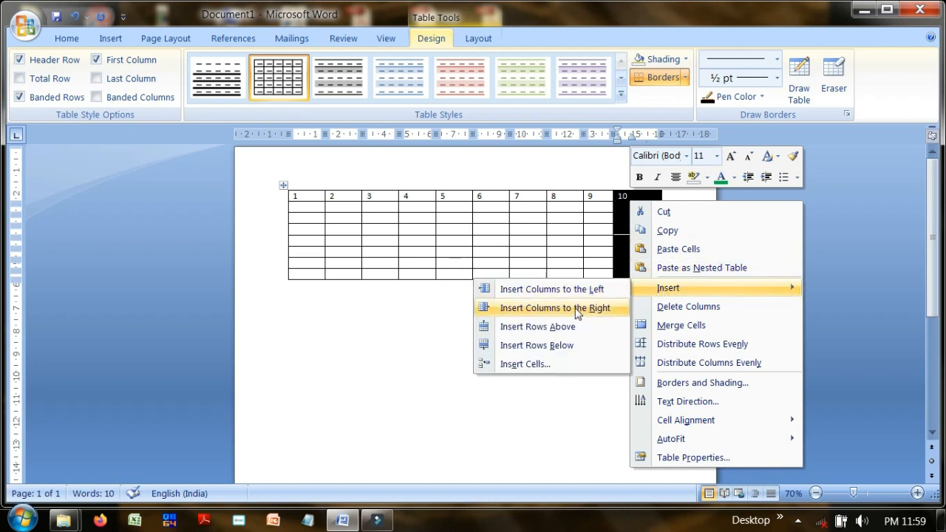
click(578, 309)
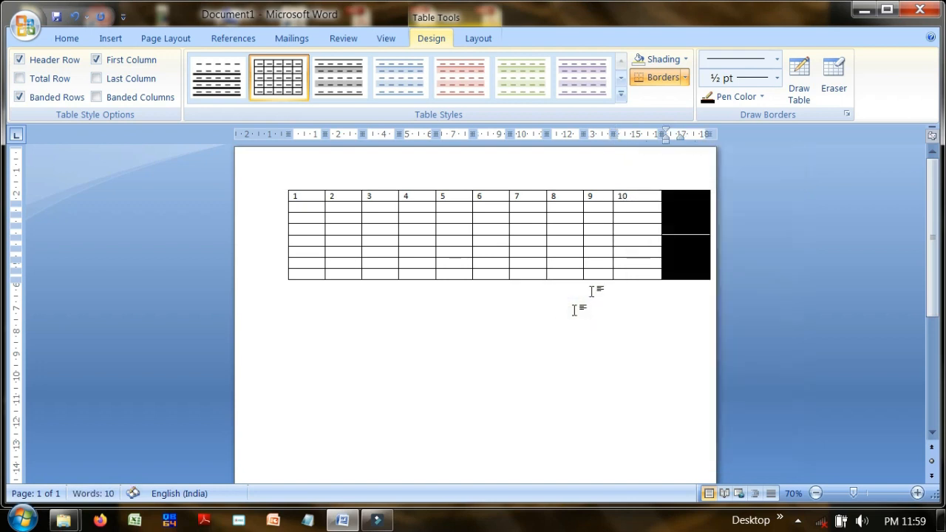
click(682, 196)
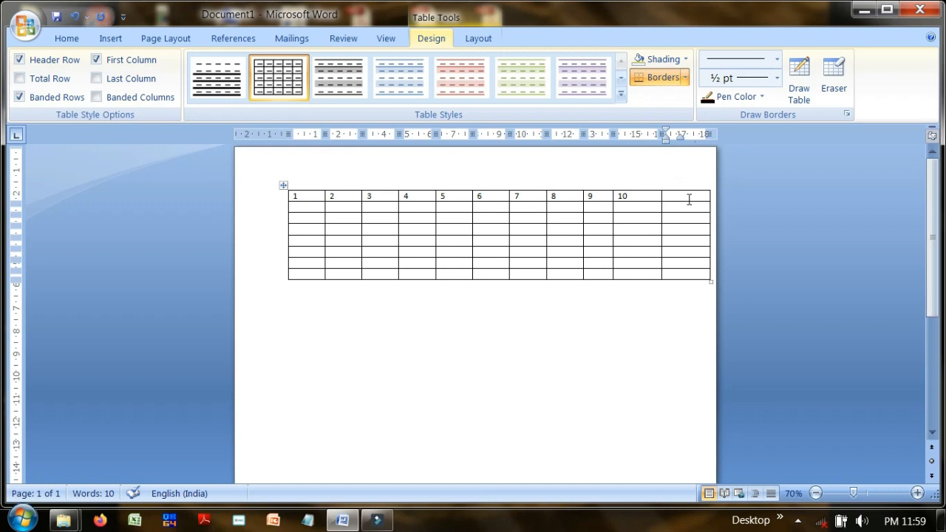
Step: Select the whole column headed 10 and insert a blank column to its left
key(Left)
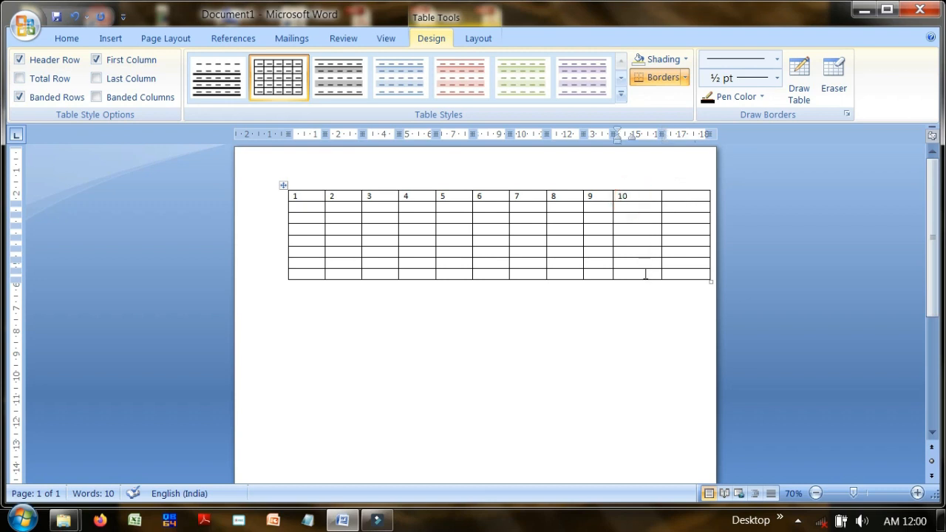
shift+click(645, 274)
right_click(639, 282)
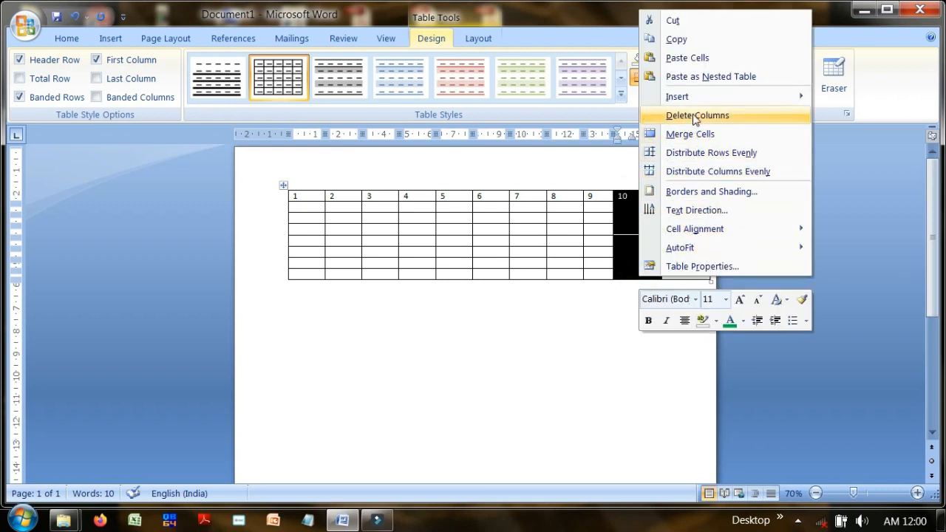
mouse_move(690, 98)
click(589, 99)
click(611, 197)
click(648, 198)
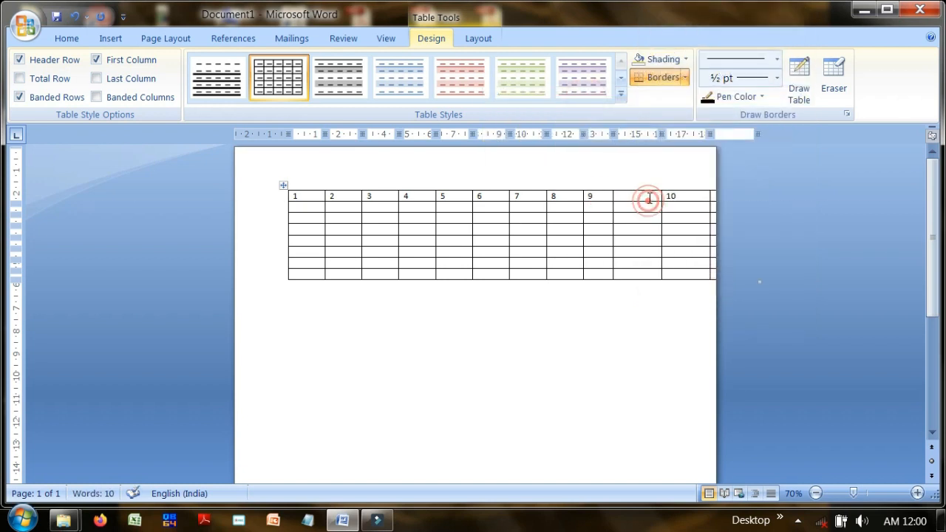
Step: Practise selecting the columns headed 7 to 9 across all rows, starting from the header cell 7, and clear the selection
click(530, 195)
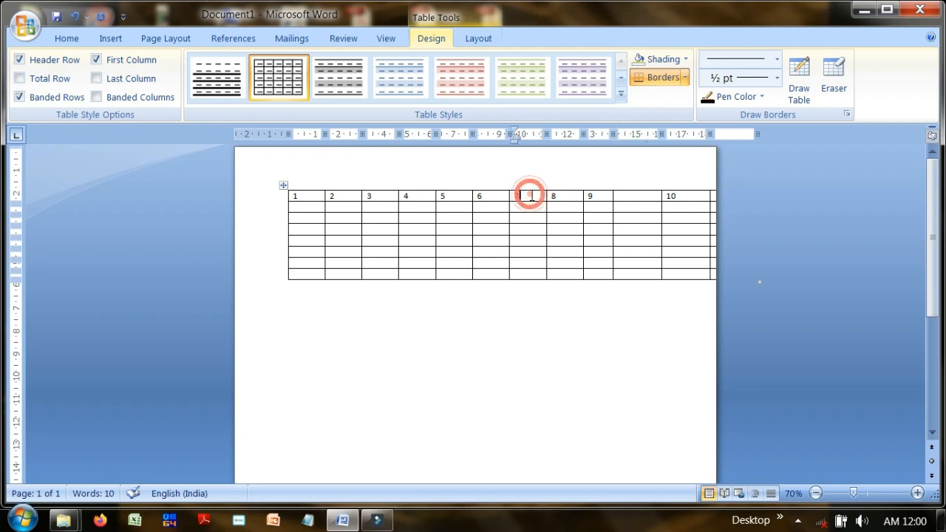
shift+click(598, 273)
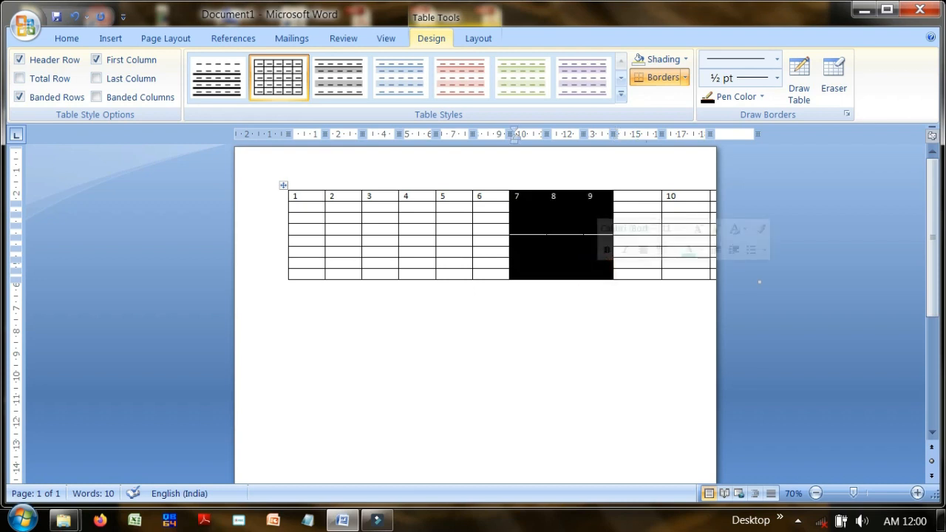
click(598, 271)
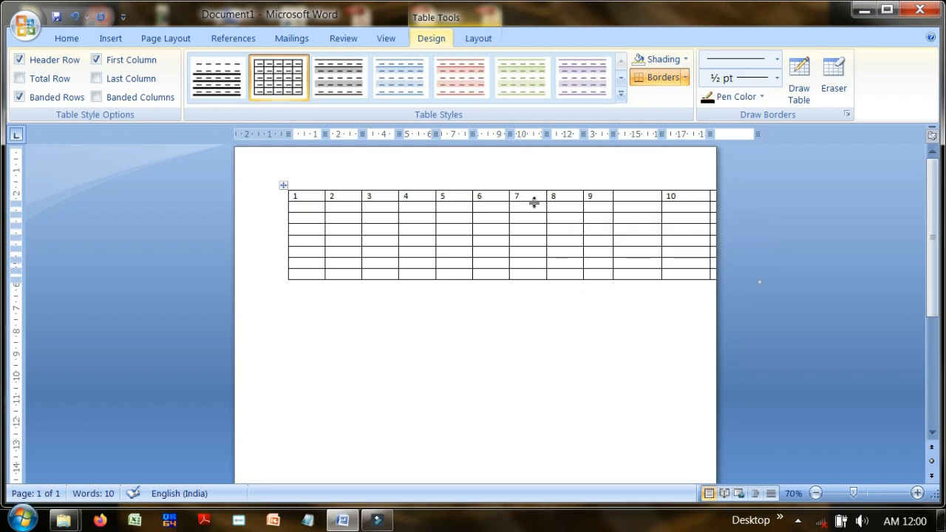
drag(535, 195, 598, 275)
click(594, 271)
click(524, 196)
shift+click(602, 273)
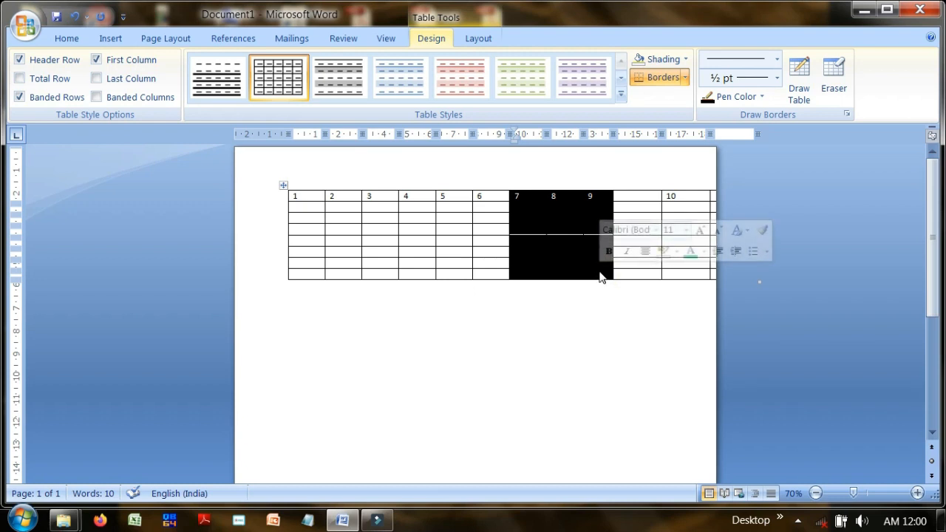
click(600, 276)
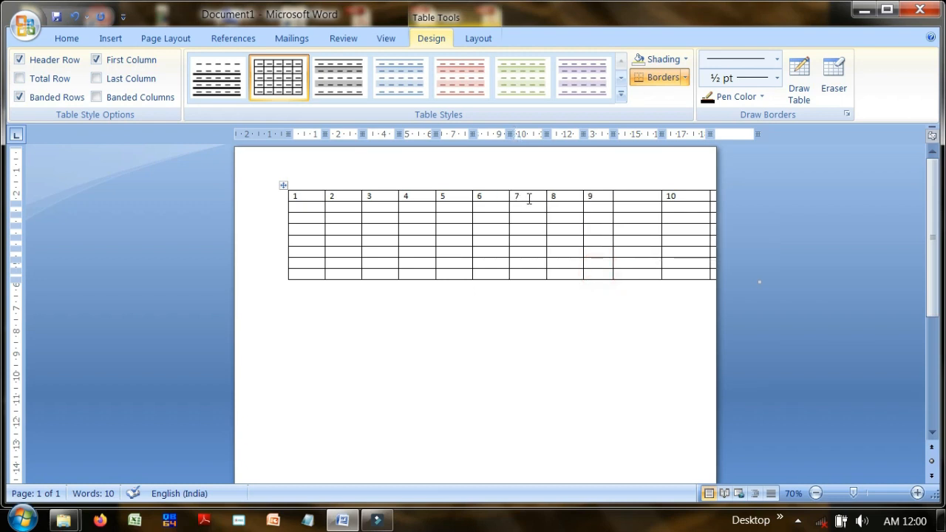
drag(525, 195, 599, 275)
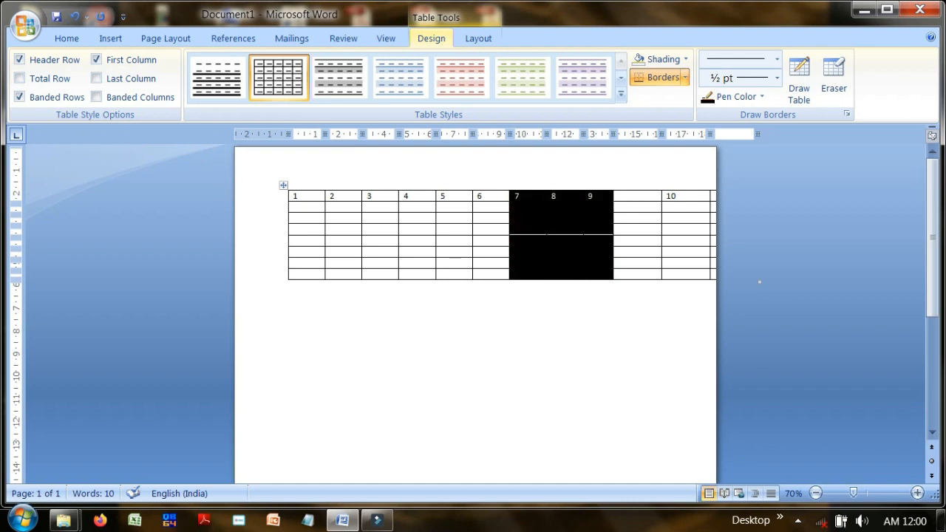
click(600, 275)
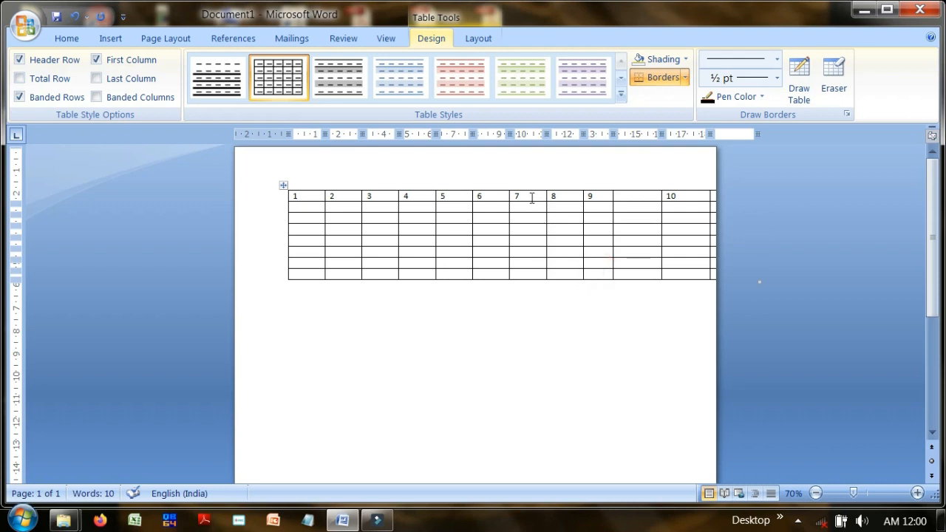
Step: Try selecting the last-row cells under 7 to 9, the column headed 9, and the full block of columns 7 to 9
drag(535, 274, 600, 275)
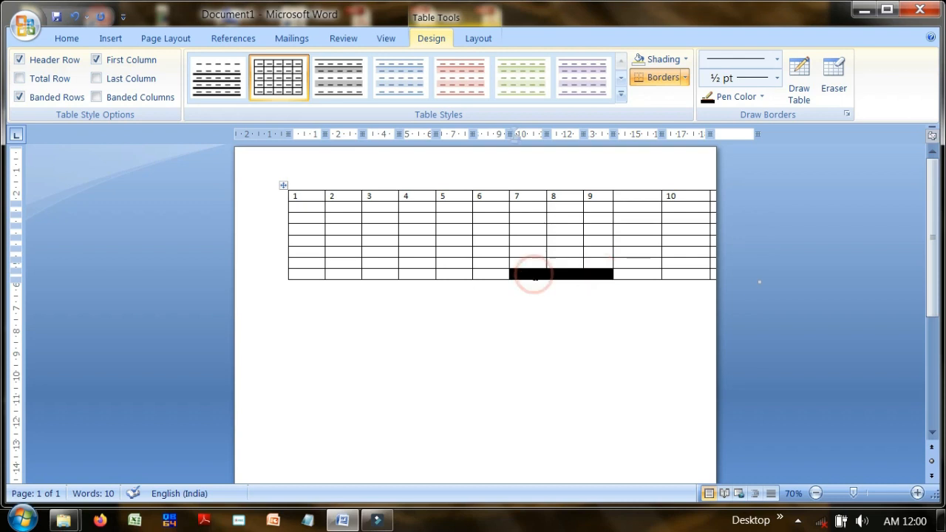
click(603, 275)
click(599, 189)
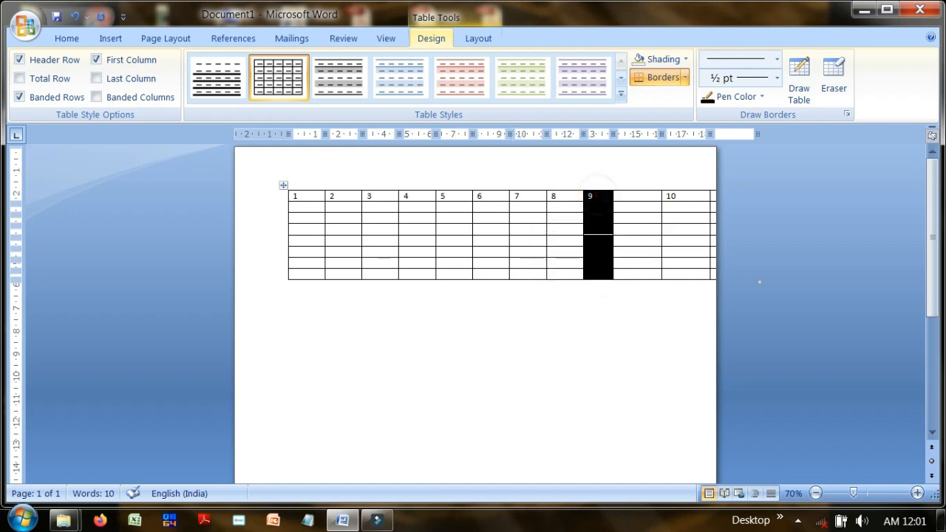
click(597, 195)
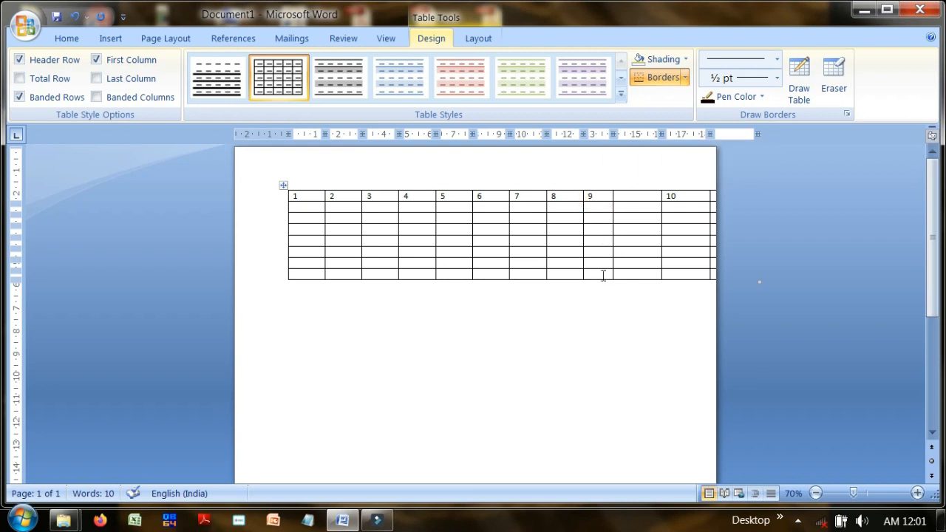
click(525, 197)
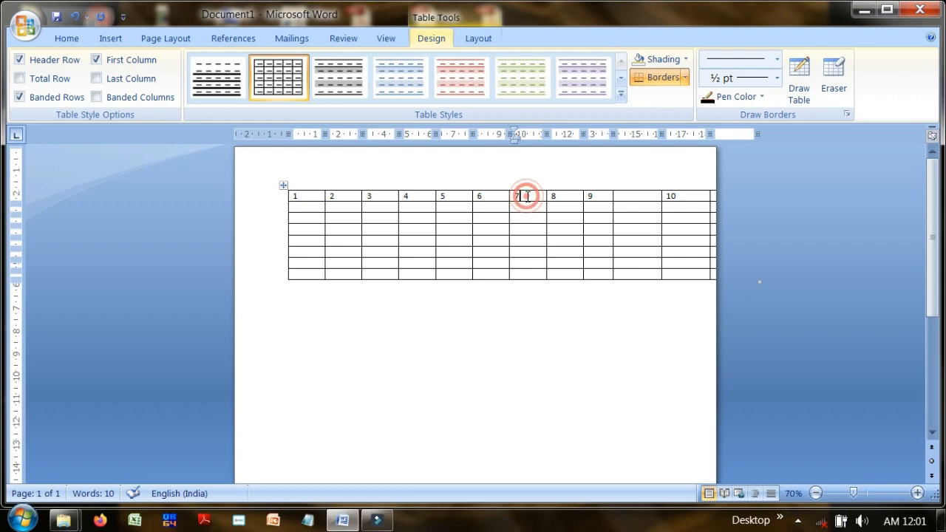
shift+click(594, 272)
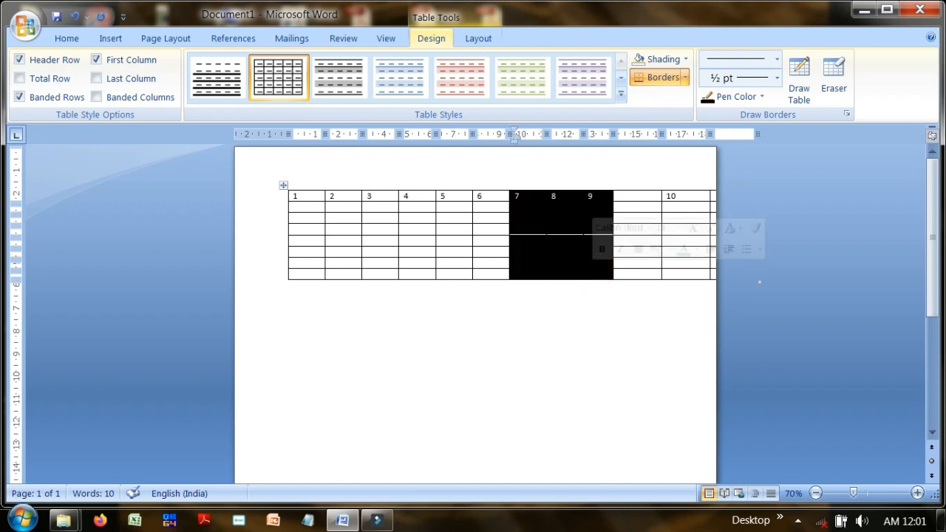
click(594, 273)
Step: Select the columns headed 7, 8 and 9 across all rows and delete them
click(602, 198)
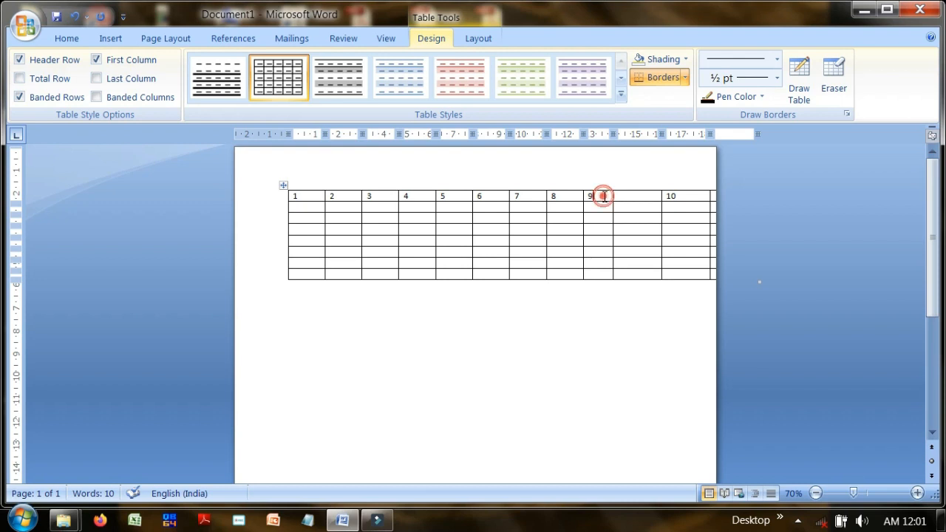
shift+click(520, 274)
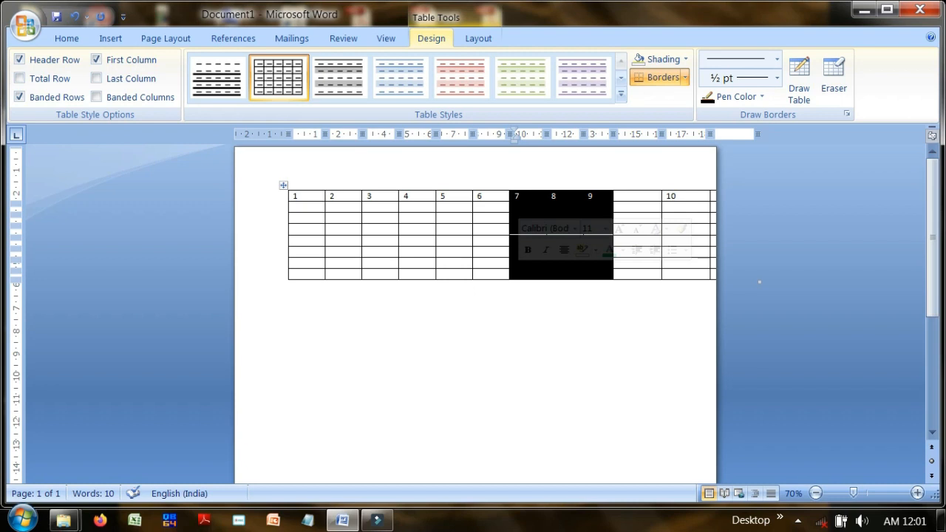
right_click(517, 273)
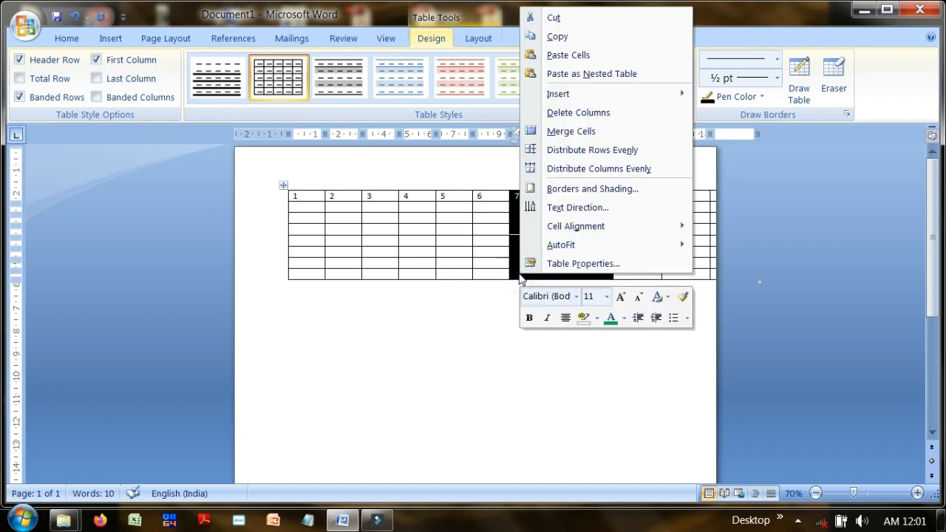
click(584, 112)
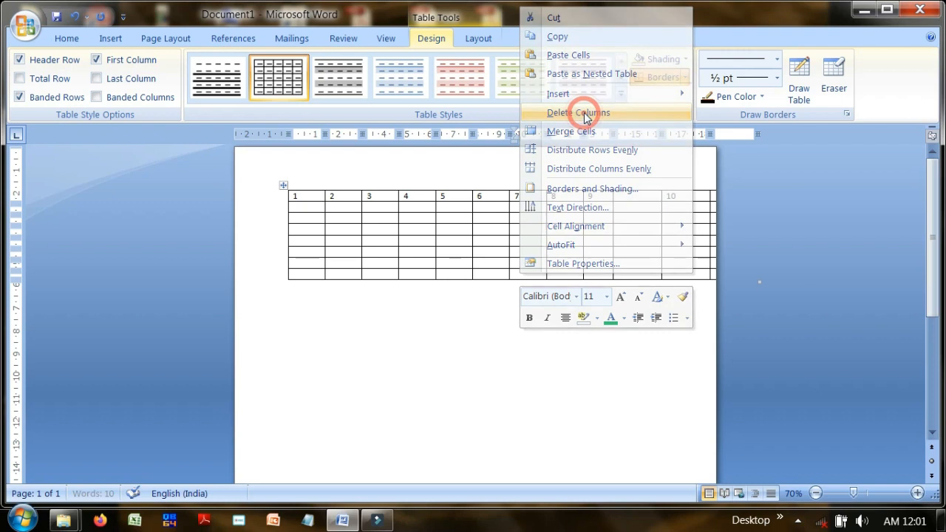
Step: Delete the blank column after column 6 together with the column headed 10
drag(539, 195, 588, 280)
right_click(587, 279)
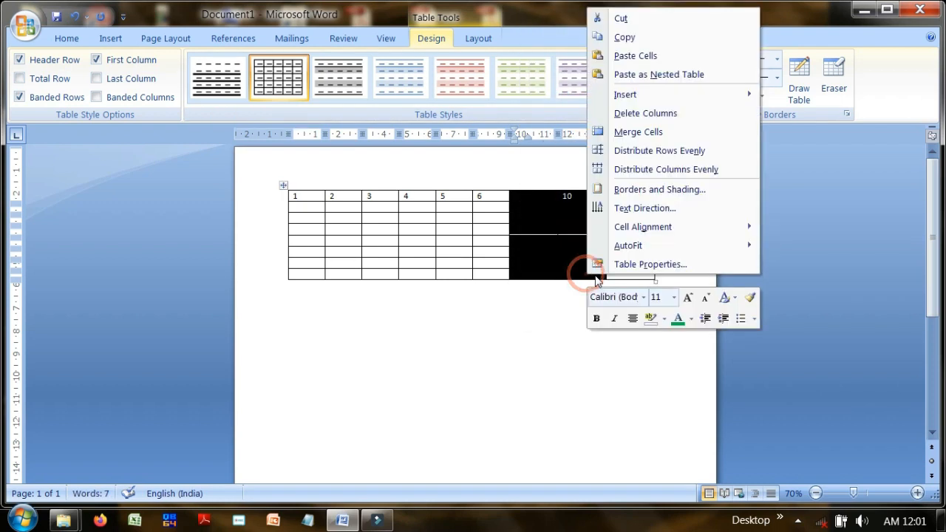
click(639, 113)
Step: Head the last column 7 and replace the 1 in the first header cell with MON
key(BackSpace)
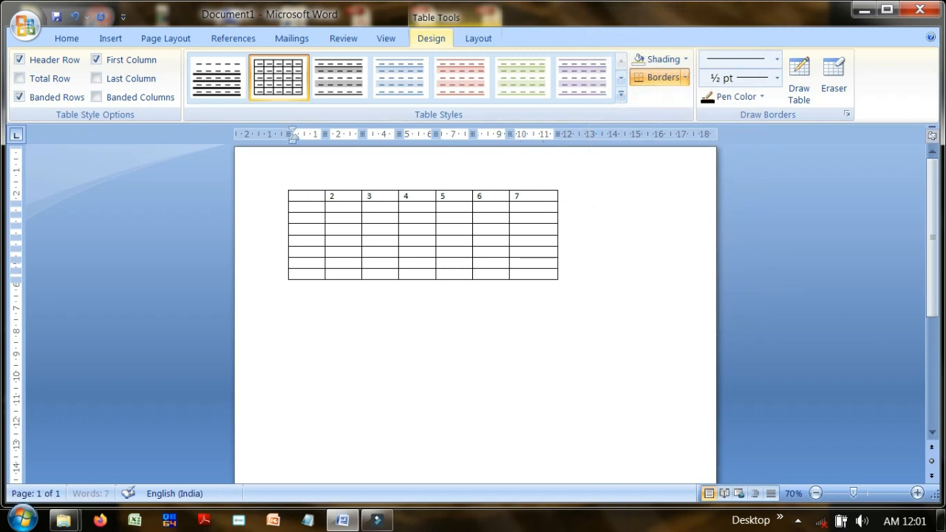
click(327, 204)
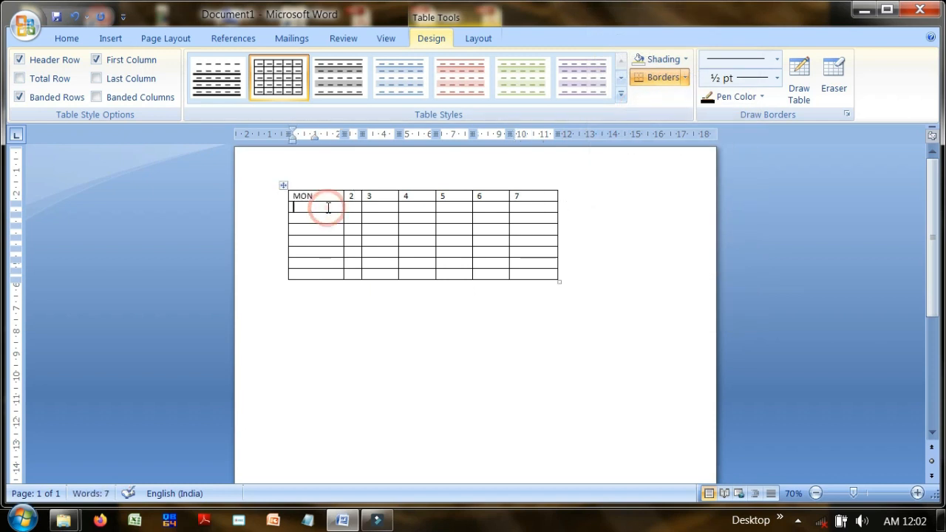
Step: Fill the first column below MON with TUES, WED, THURSDAY, FRI, SAT and SUNDAY
text(TUES)
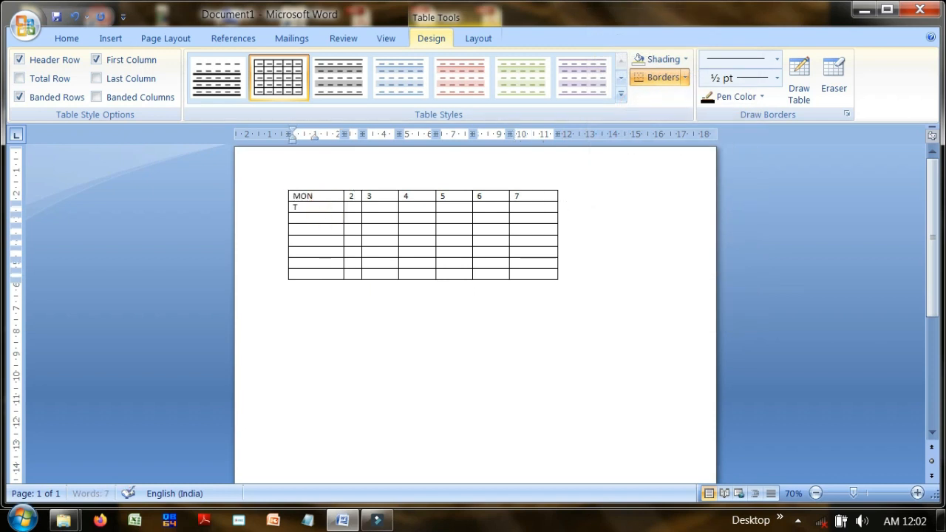
key(Down)
text(WED)
key(Down)
text(THURSDAY)
key(Down)
text(FRI)
key(Down)
text(SAT)
key(Down)
text(SUNDAY)
Step: Select the blank row below SUNDAY across all columns and delete the entire row
key(Down)
key(shift+Right)
key(shift+Right)
key(shift+Right)
key(shift+Right)
key(shift+Right)
key(shift+Right)
key(shift+Right)
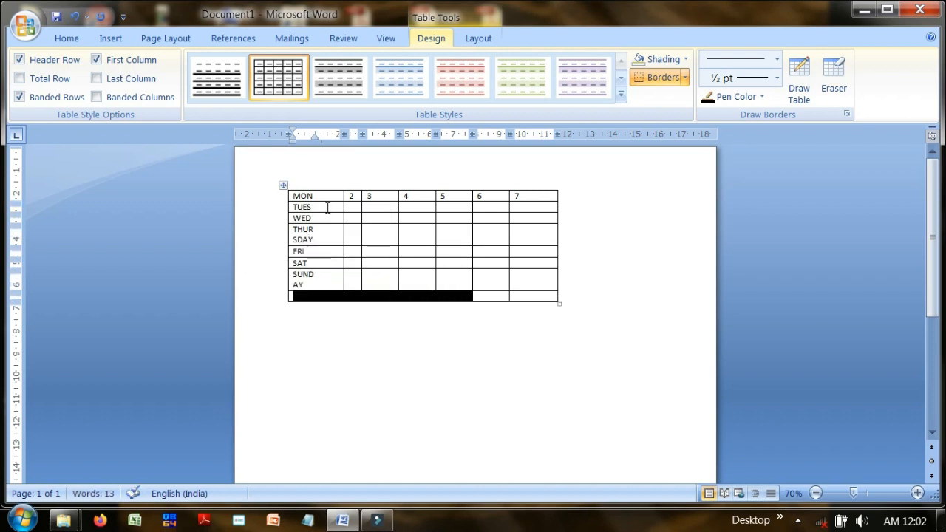
key(Menu)
key(Down)
key(Down)
key(Down)
key(Down)
key(Down)
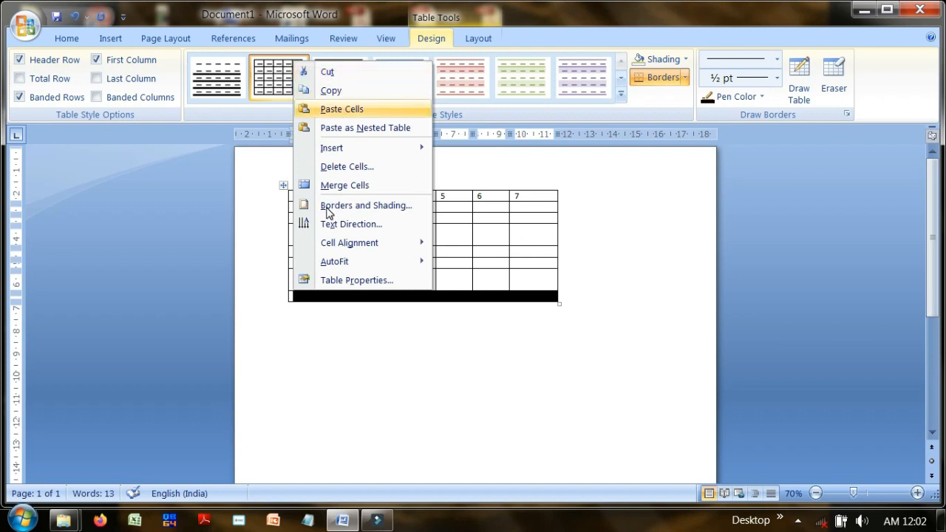
key(Return)
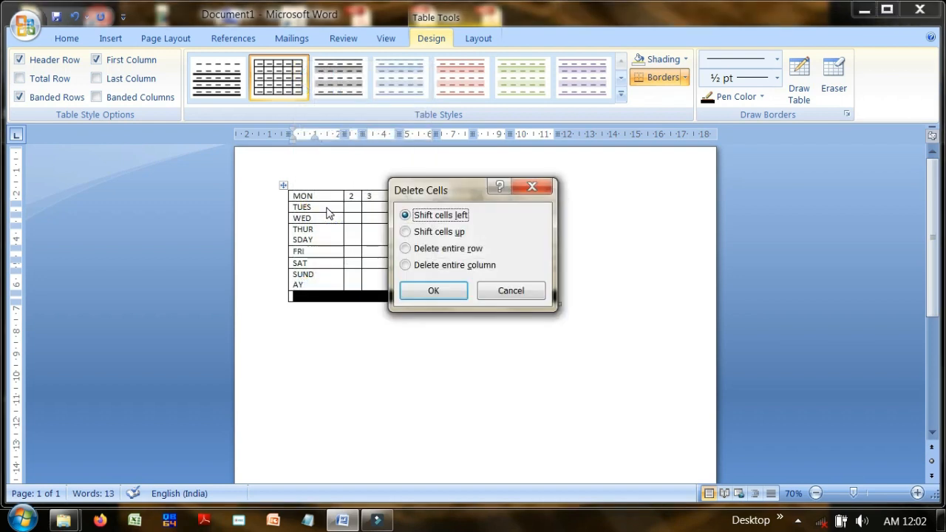
click(418, 249)
click(433, 291)
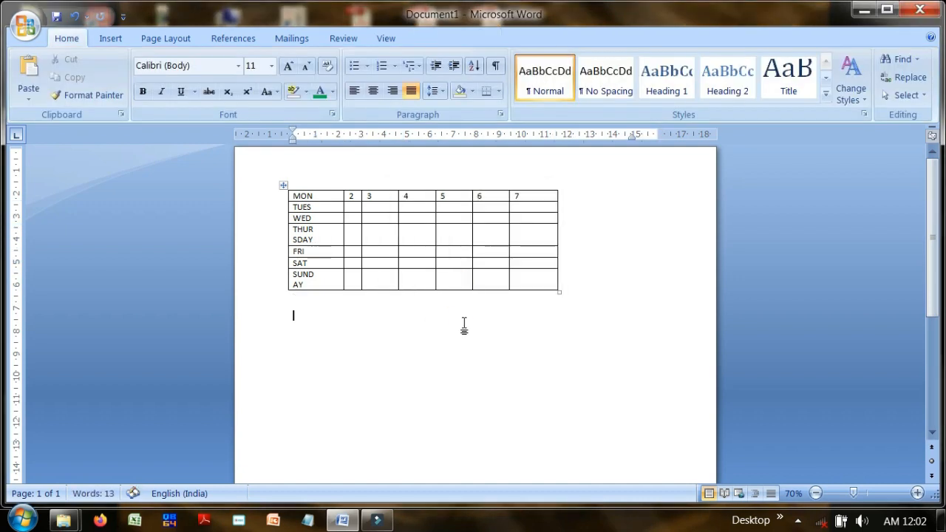
drag(344, 221, 332, 220)
click(351, 214)
key(ctrl+z)
Step: Extend the right indent of the first column's cells so THURSDAY and SUNDAY each fit on one line
click(332, 198)
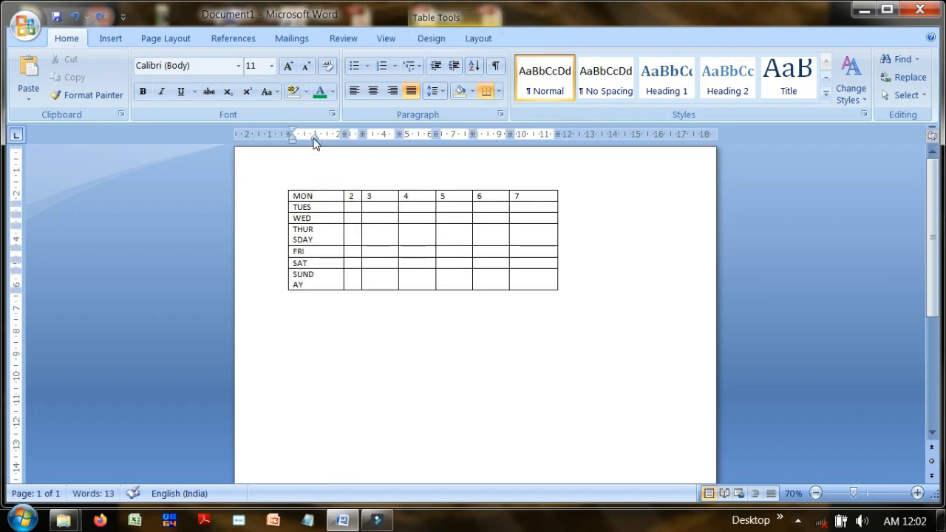
shift+click(322, 277)
drag(344, 134, 340, 144)
click(347, 208)
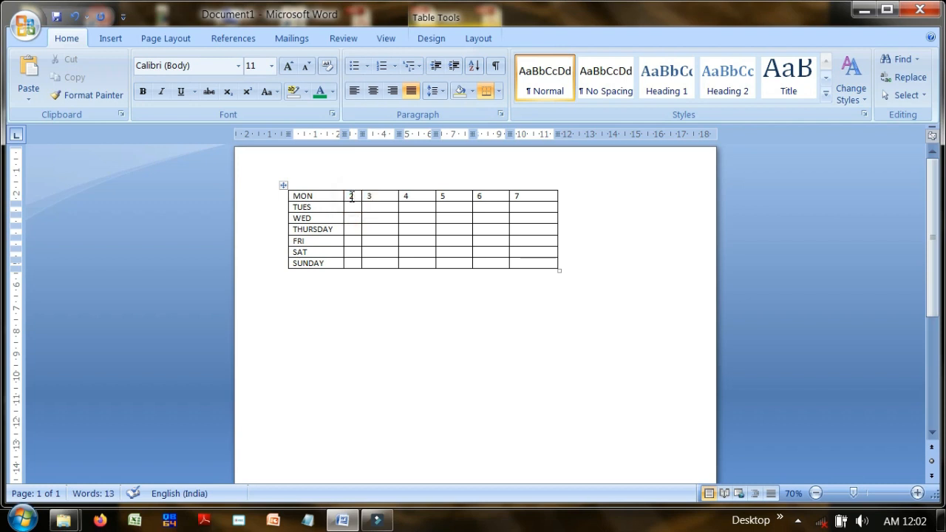
Step: Renumber the three header cells after MON as 1, 2 and 3
double_click(353, 196)
text(1)
key(Tab)
text(2)
key(Tab)
text(3)
key(Tab)
Step: Clear the header cell after 3 and make the last two column headers 5 and 6
key(shift+Right)
key(shift+Right)
key(shift+Right)
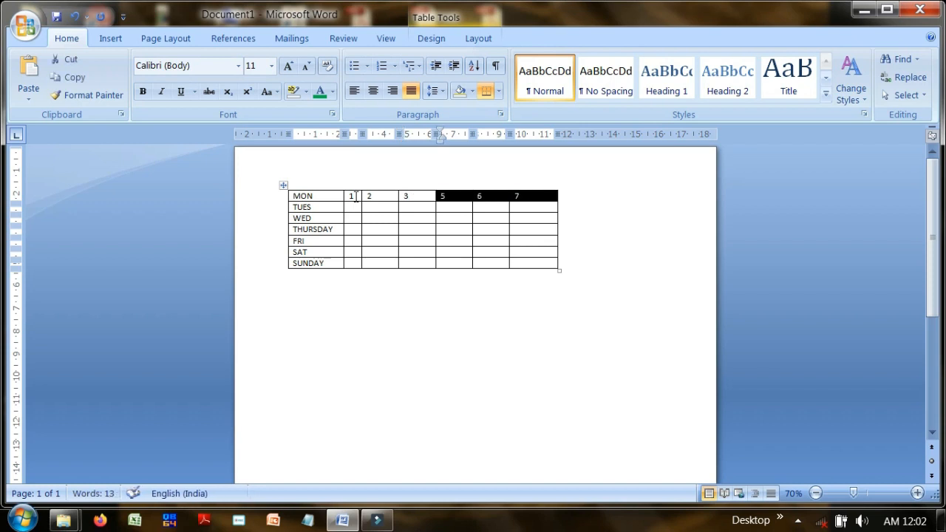
key(Right)
key(Left)
key(BackSpace)
key(shift+Tab)
key(shift+Left)
key(ctrl+x)
key(Right)
key(ctrl+v)
key(Left)
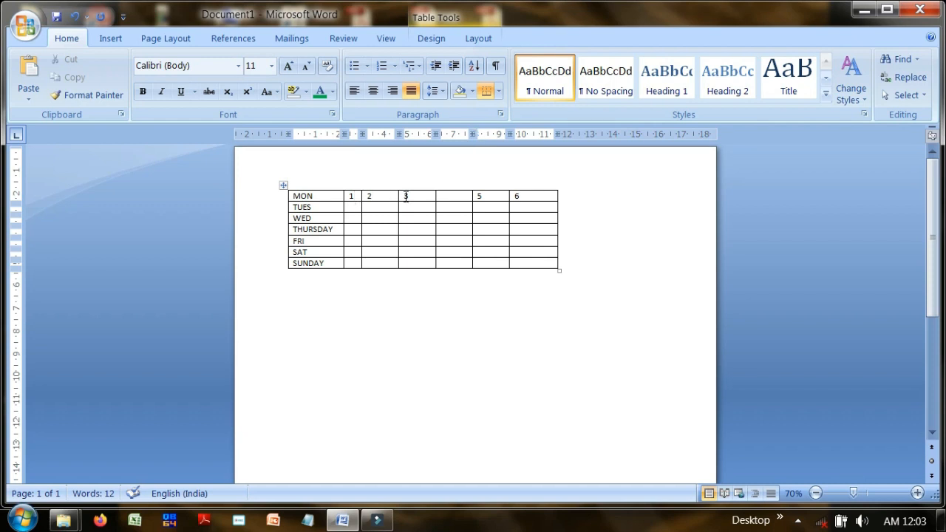
Step: Enter 1-2pm in the blank header cell after 3 and extend its right indent so the text fits on one line
click(460, 195)
text(1)
key(Return)
key(Return)
text(2)
click(440, 136)
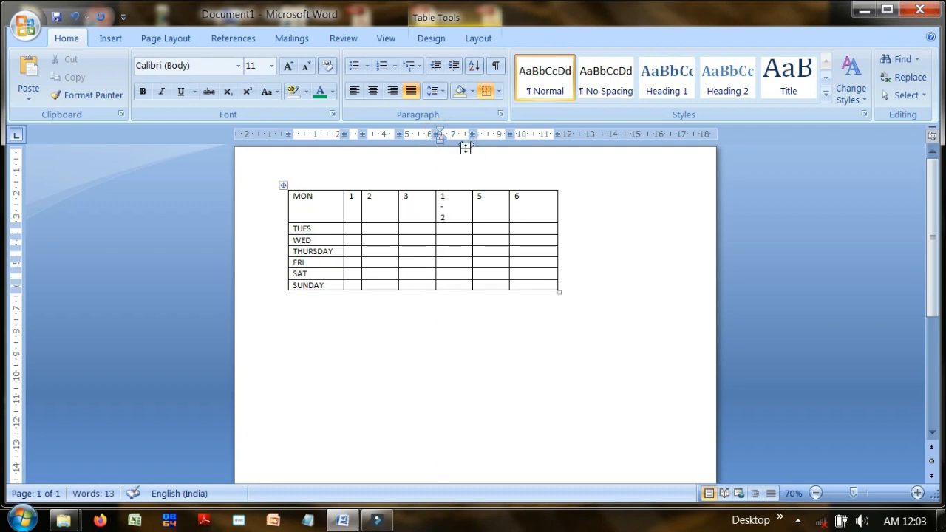
drag(442, 138, 474, 135)
click(447, 136)
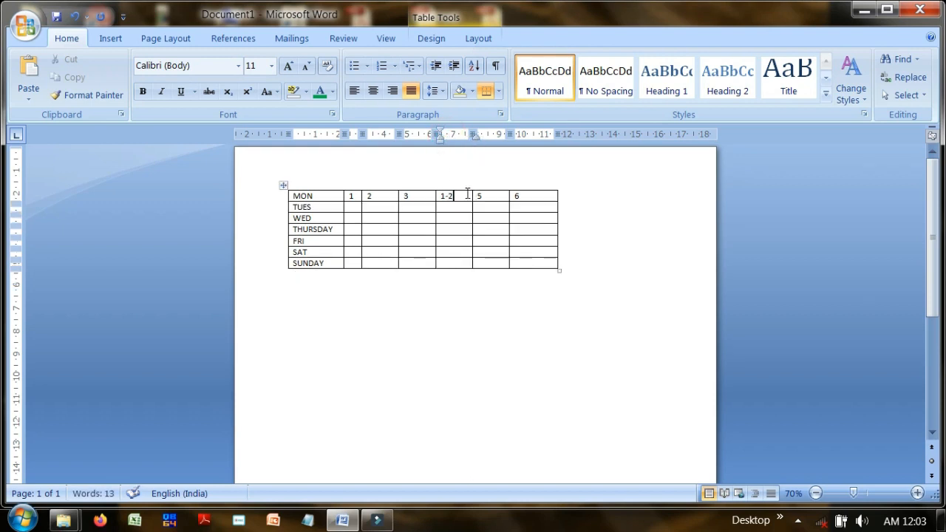
text(pm)
Step: Enter the letters R, C, R and E on separate lines in the TUES cell under 1-2pm
click(457, 207)
text(R)
key(Return)
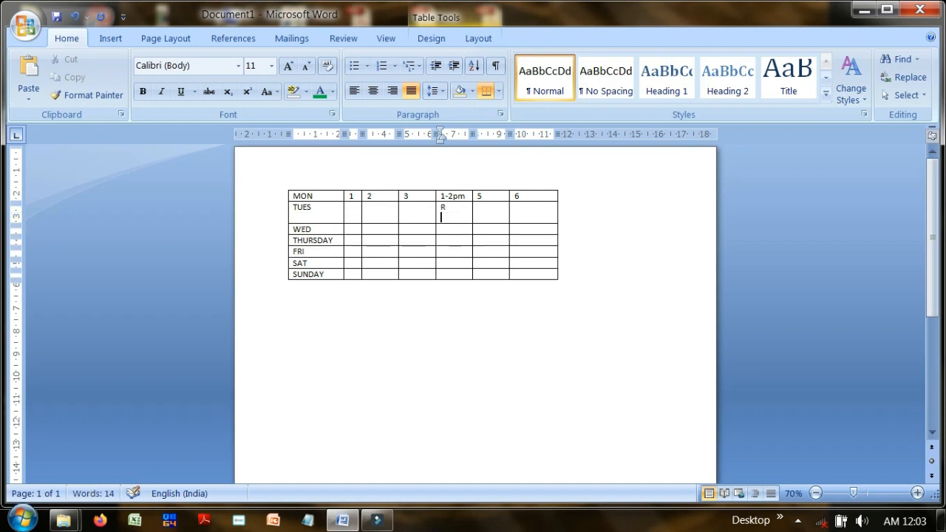
text(C)
key(Return)
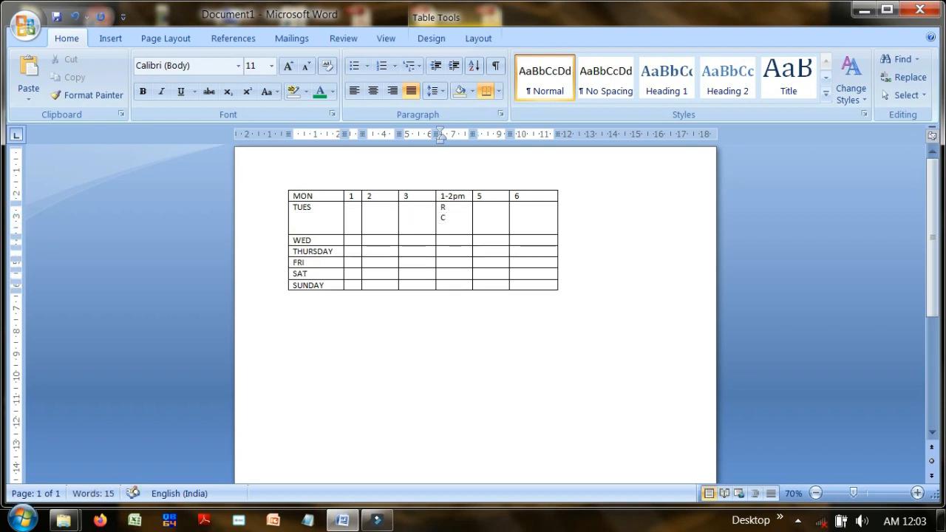
text(R)
key(Return)
text(E)
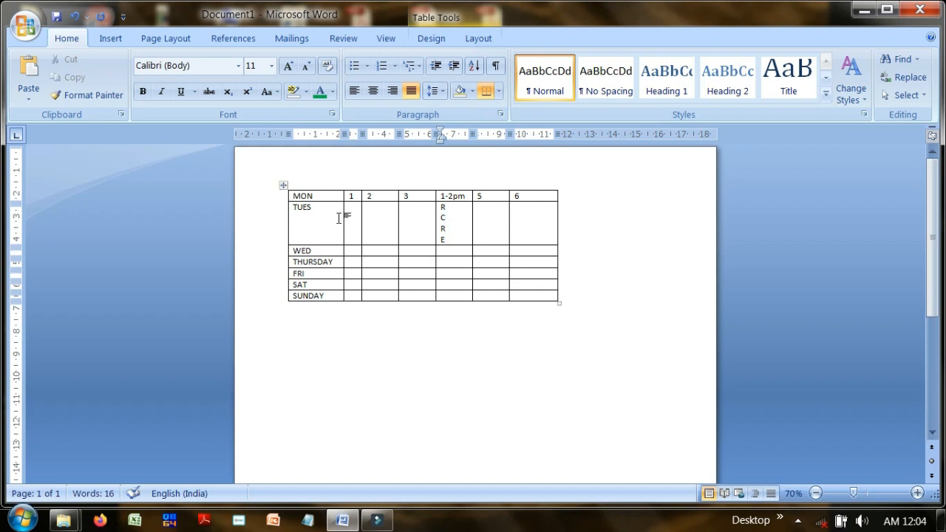
Step: Merge the 1-2pm cells from TUES to SUNDAY and add the letters A, T, I, O, N below on separate lines
click(452, 208)
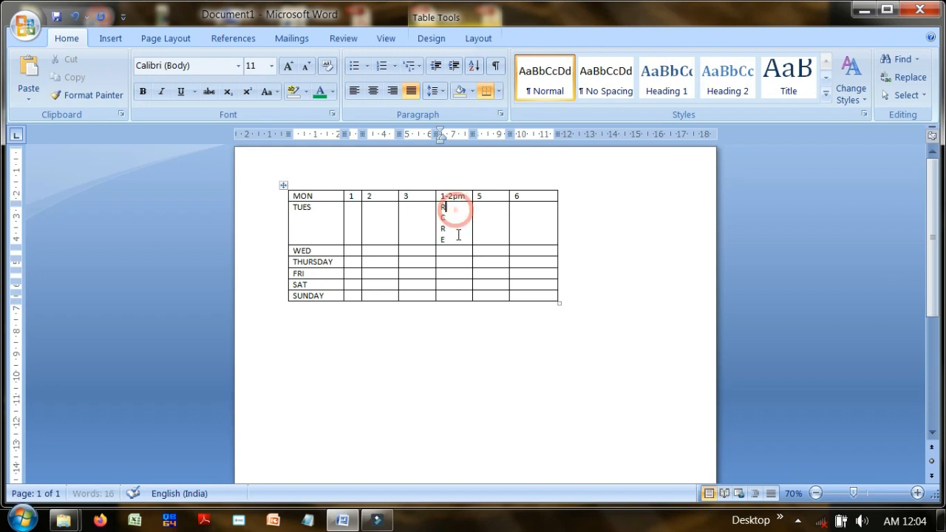
shift+click(461, 293)
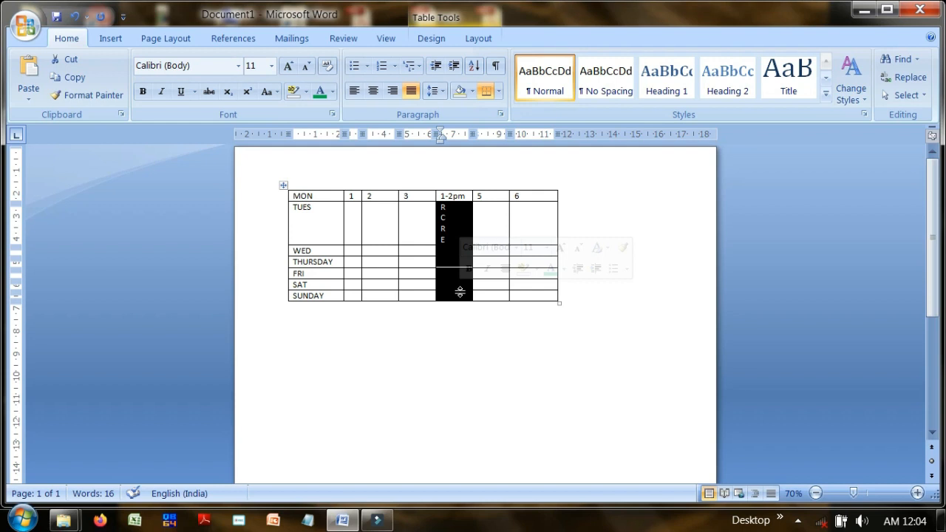
click(458, 217)
click(461, 290)
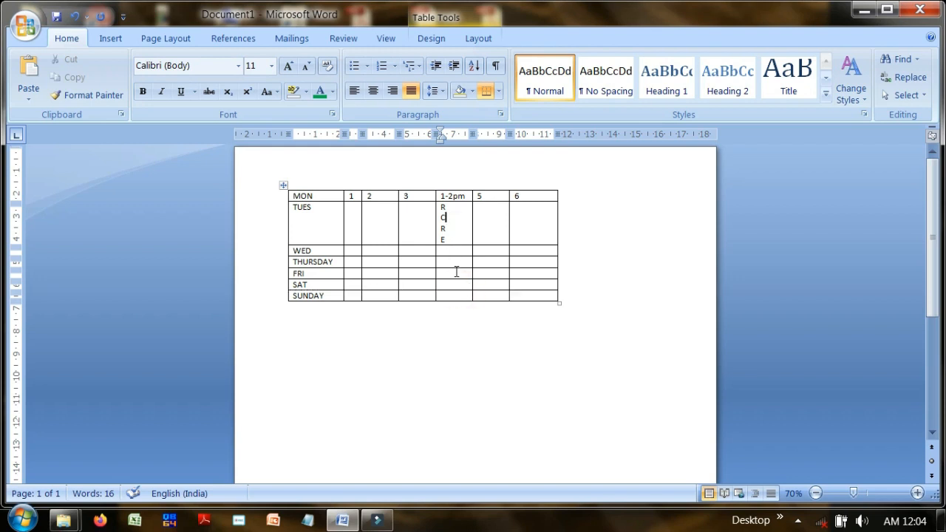
shift+click(458, 294)
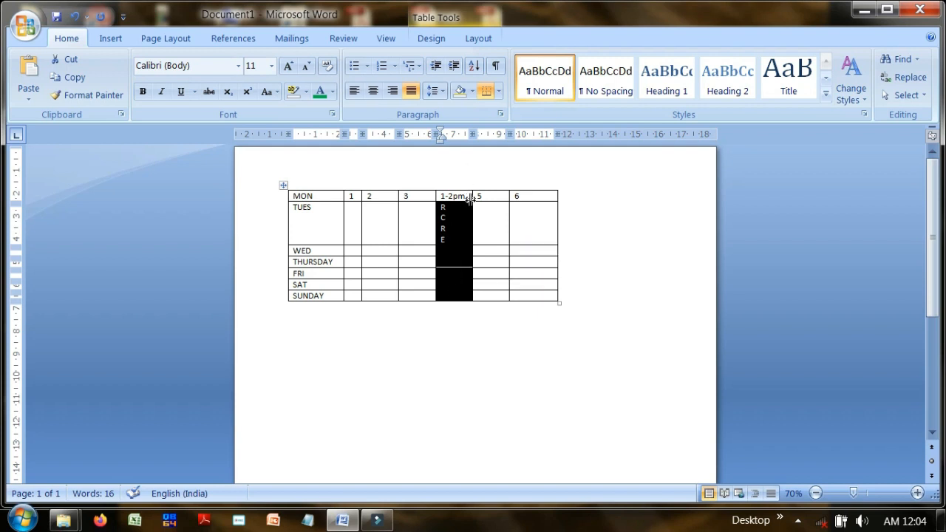
right_click(453, 216)
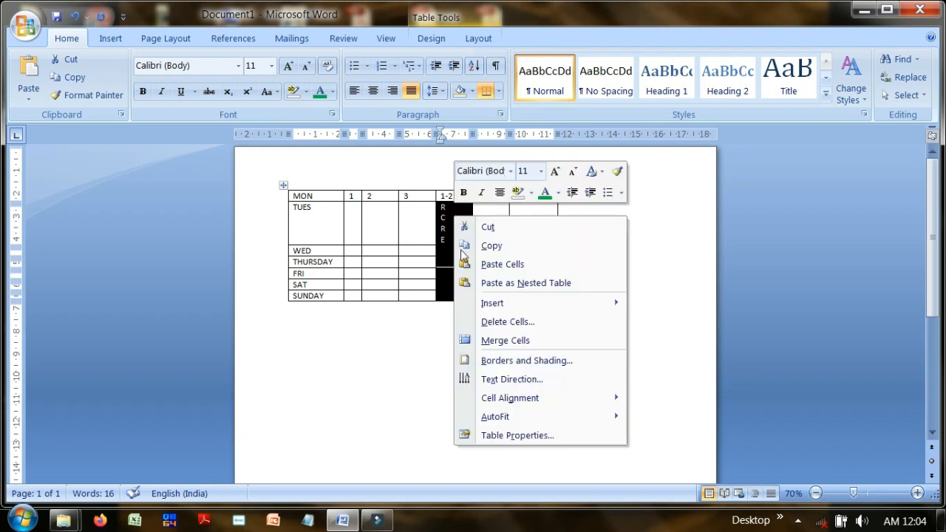
mouse_move(485, 309)
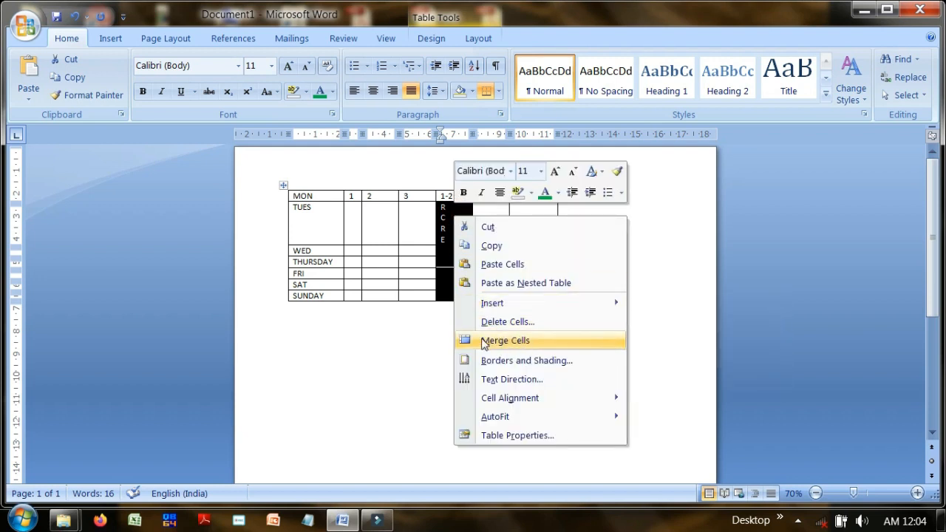
click(521, 349)
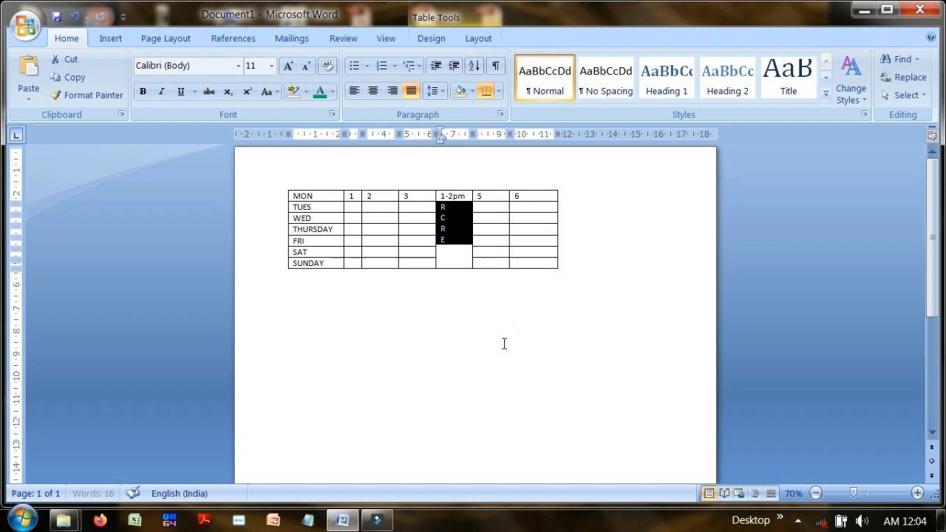
click(453, 262)
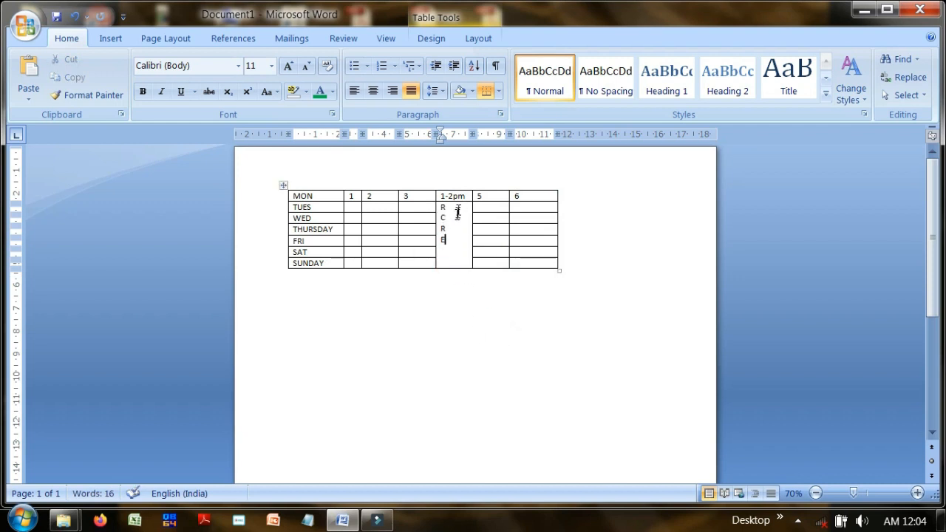
text(A T I O N)
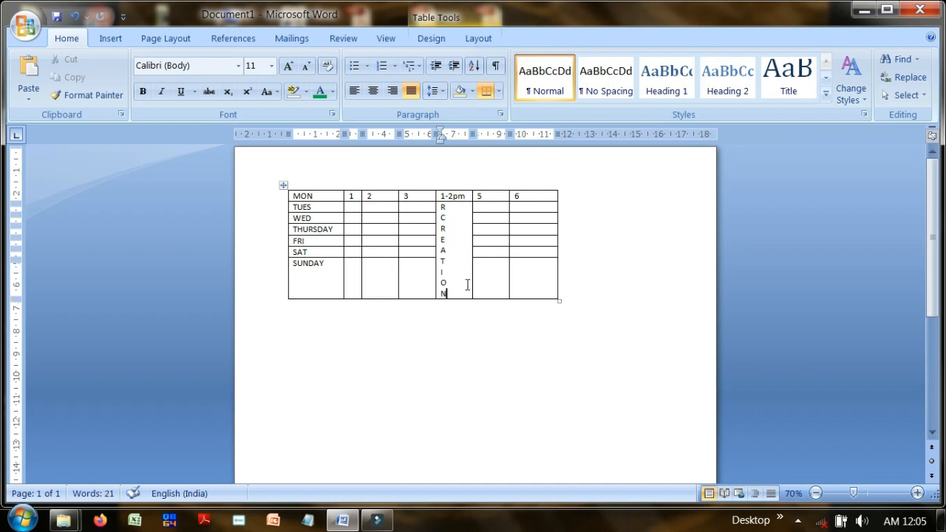
Step: Merge the TUES cells under 5 and 6 and enter DRAW in the merged cell
click(501, 206)
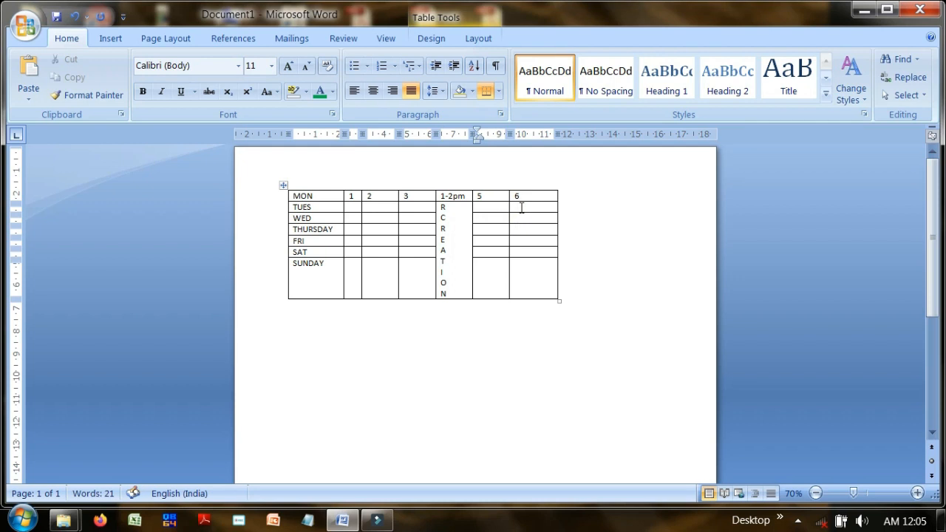
shift+click(518, 206)
right_click(517, 206)
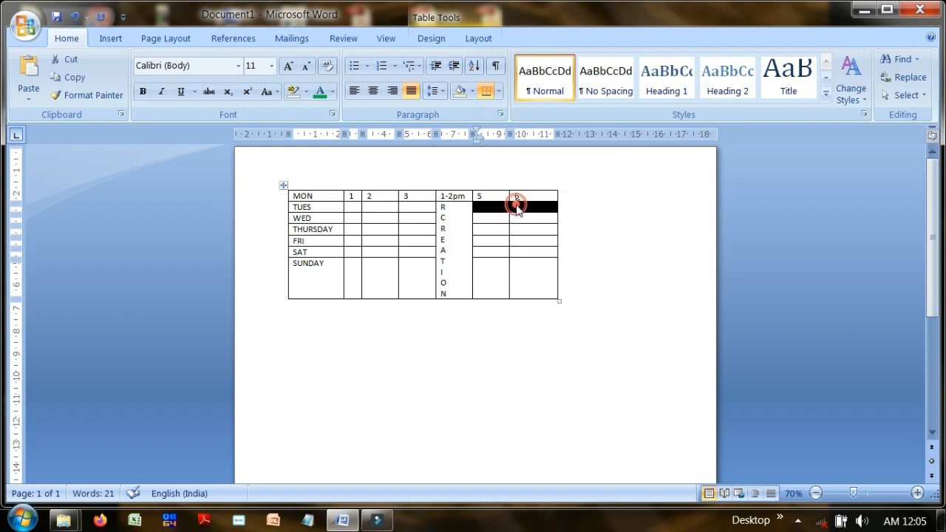
click(591, 329)
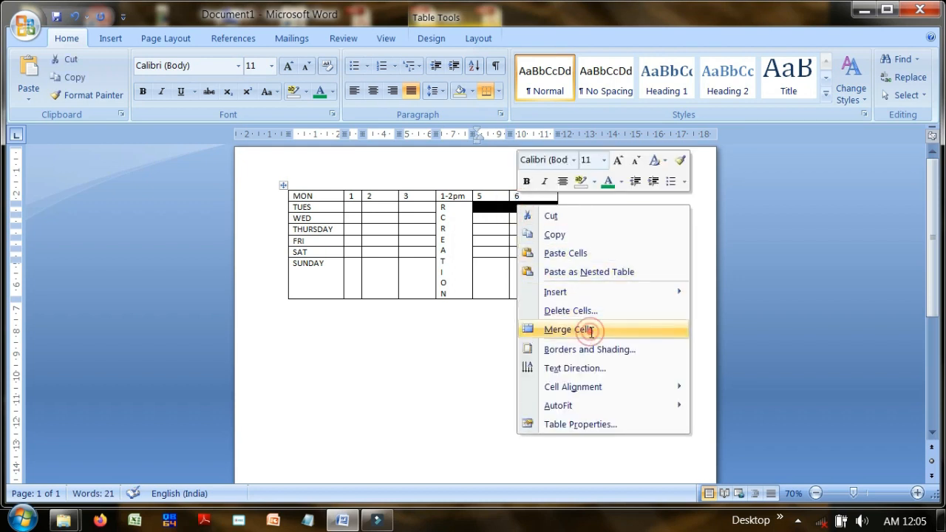
click(530, 208)
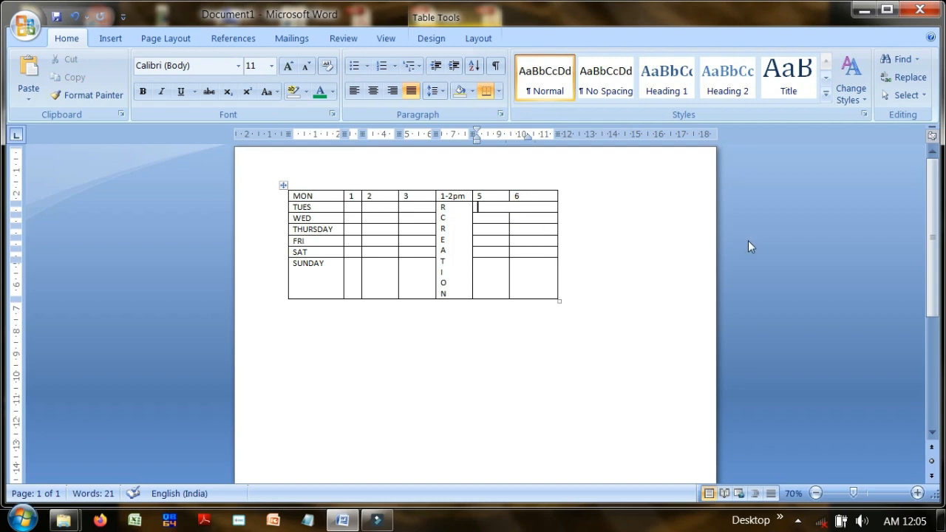
text(dRAWING)
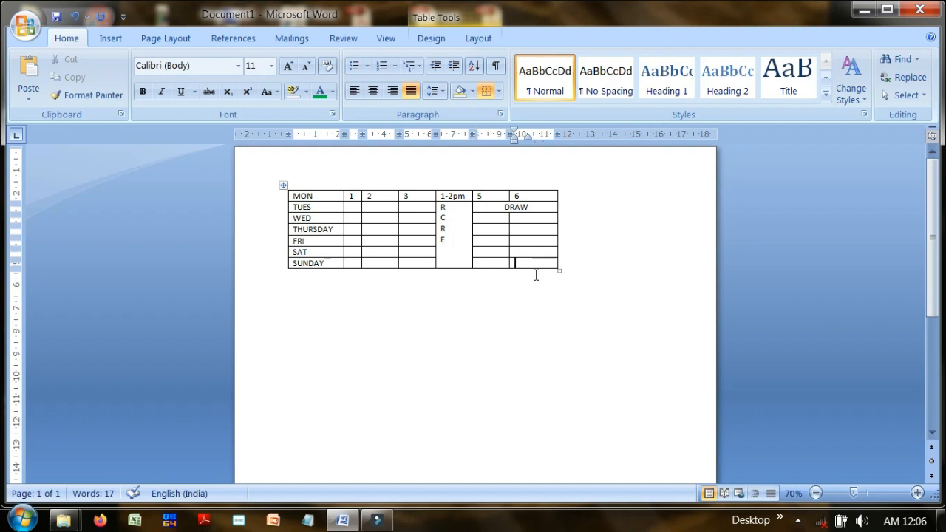
Step: Insert a new table with two columns and three rows and place the cursor in its last cell
click(528, 296)
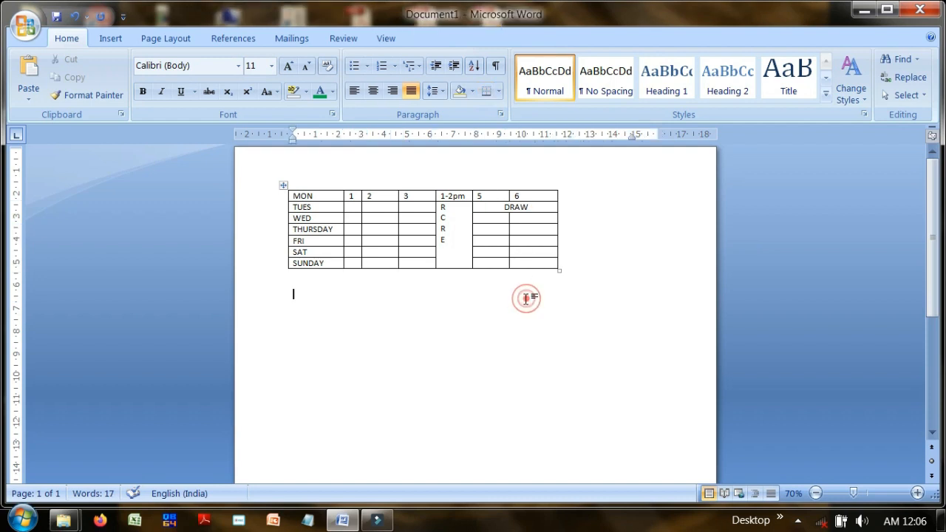
click(110, 39)
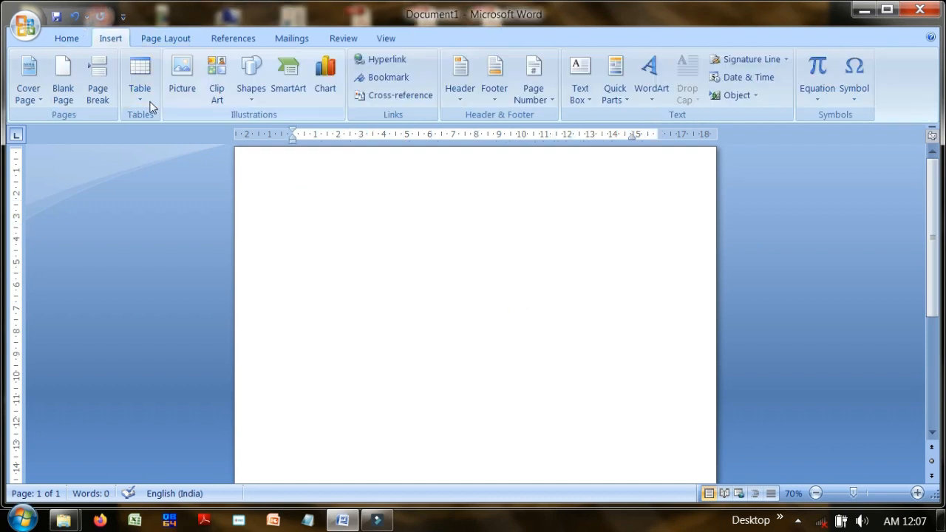
click(140, 82)
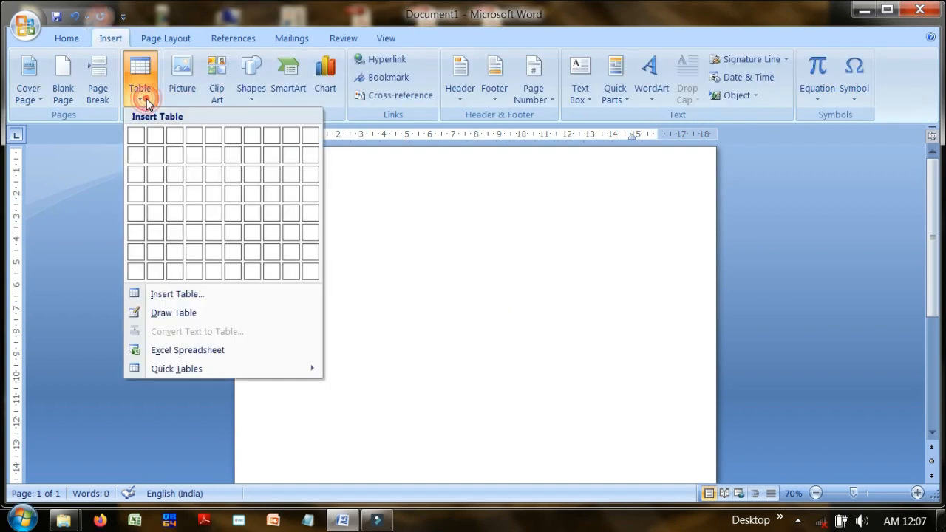
click(156, 175)
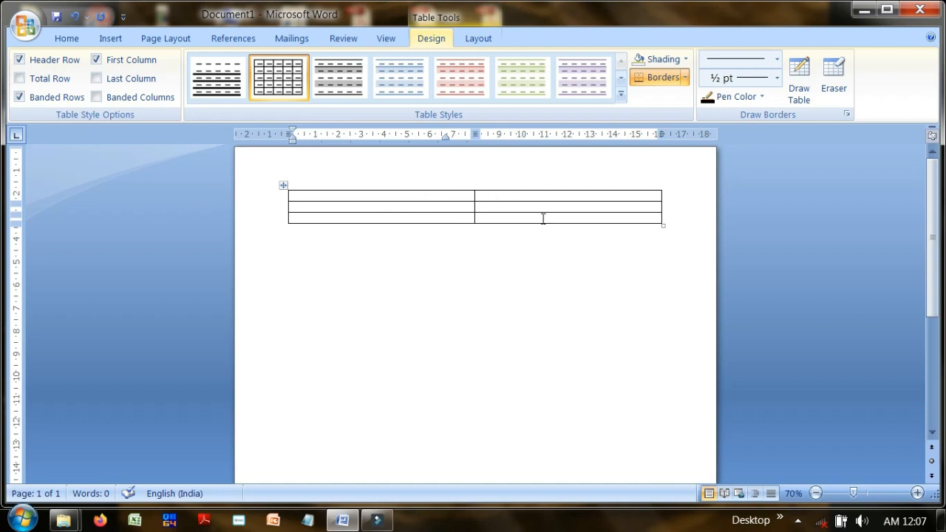
click(512, 215)
click(511, 215)
click(534, 214)
click(534, 217)
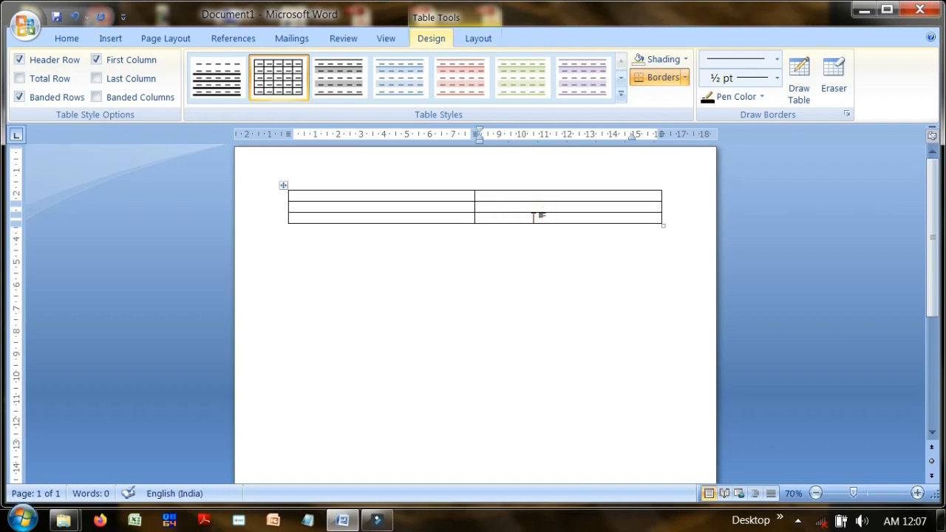
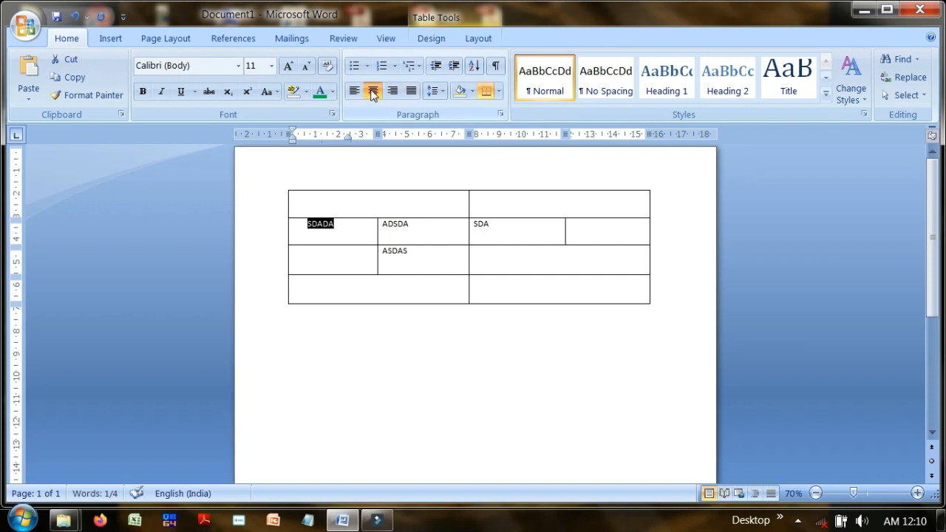
Step: Place the cursor after SDADA in the first cell of the second row
click(349, 229)
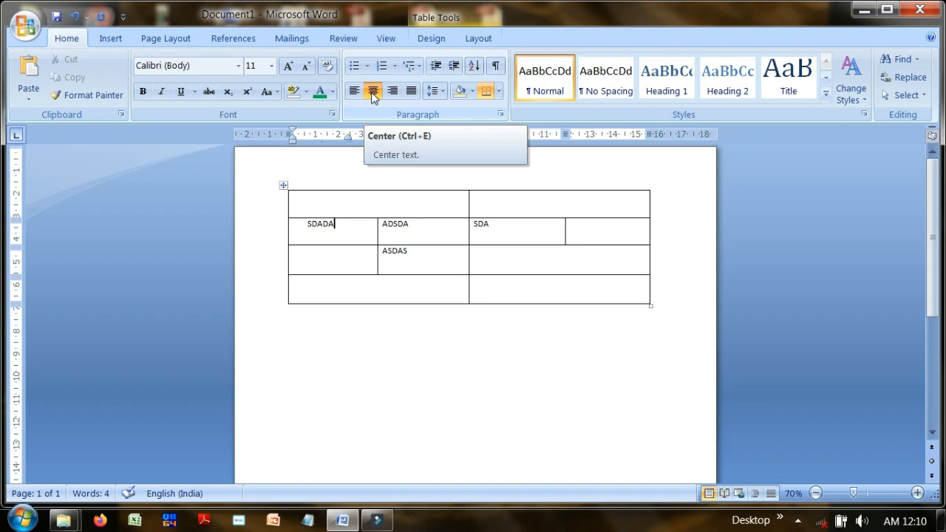
Step: Move the right indent of the SDADA cell out to the cell's right edge, at about 3.5 cm
drag(331, 226, 381, 232)
click(346, 221)
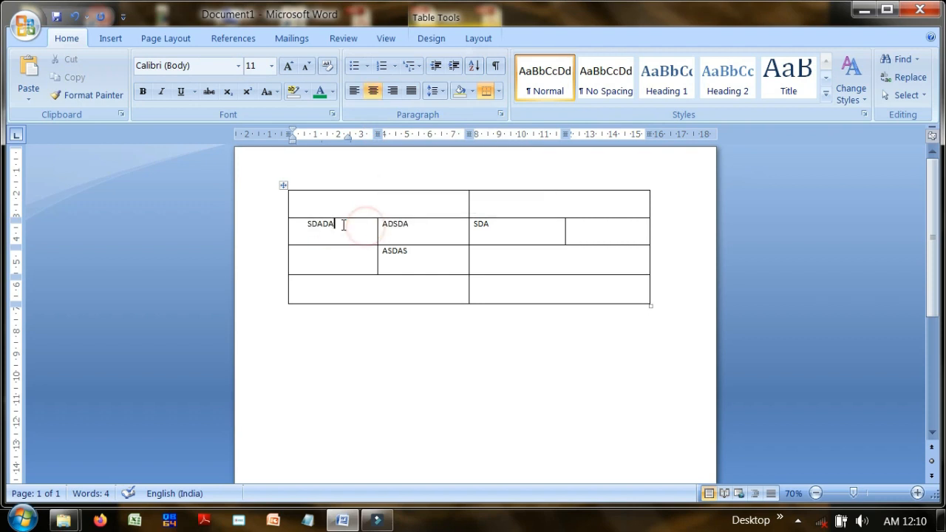
click(336, 226)
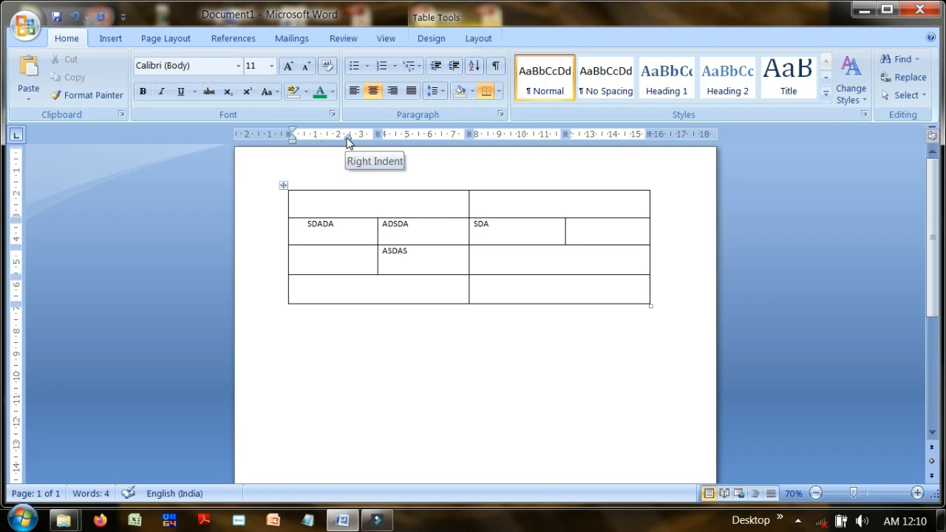
drag(348, 140, 373, 145)
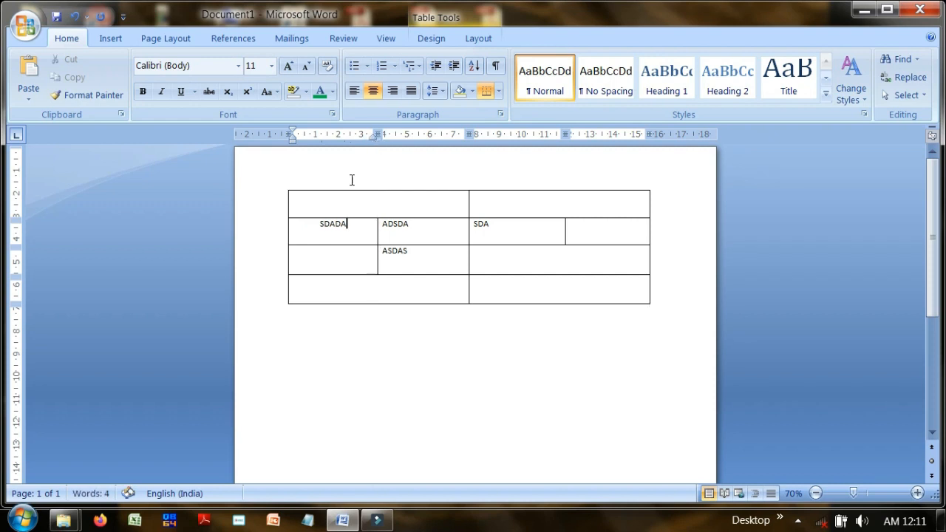
Step: Add a blank line above SDADA, then justify the text and remove the blank line
click(352, 221)
click(316, 223)
click(352, 229)
click(316, 226)
key(Return)
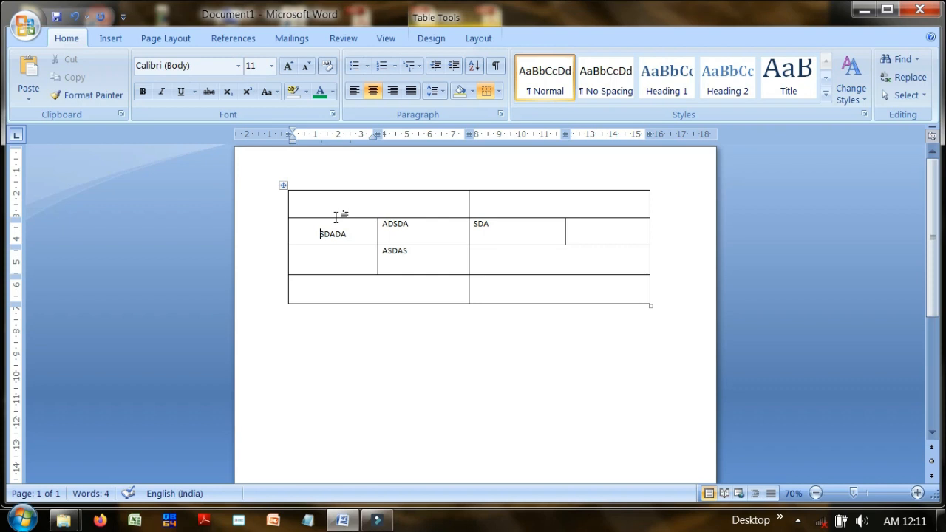
key(ctrl+j)
key(BackSpace)
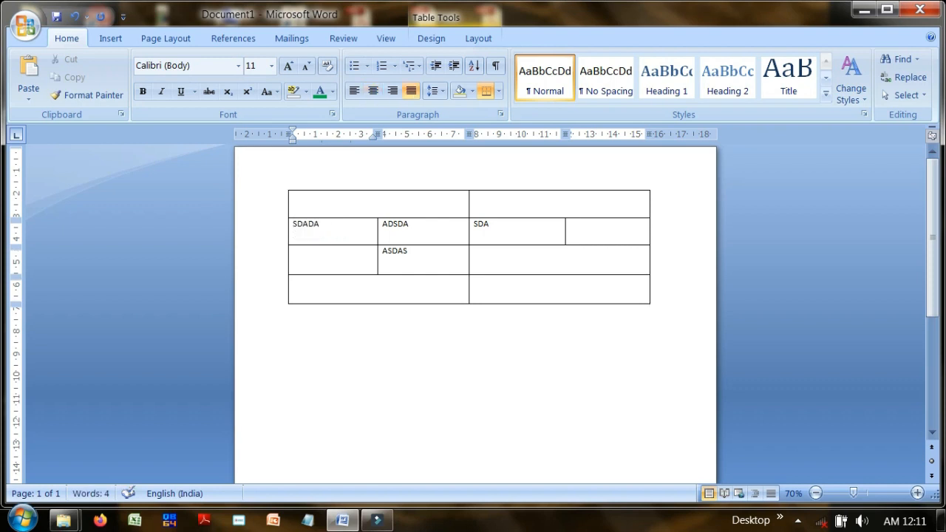
Step: Try the corner and side alignments on the SDADA cell and finish with Align Center
click(291, 223)
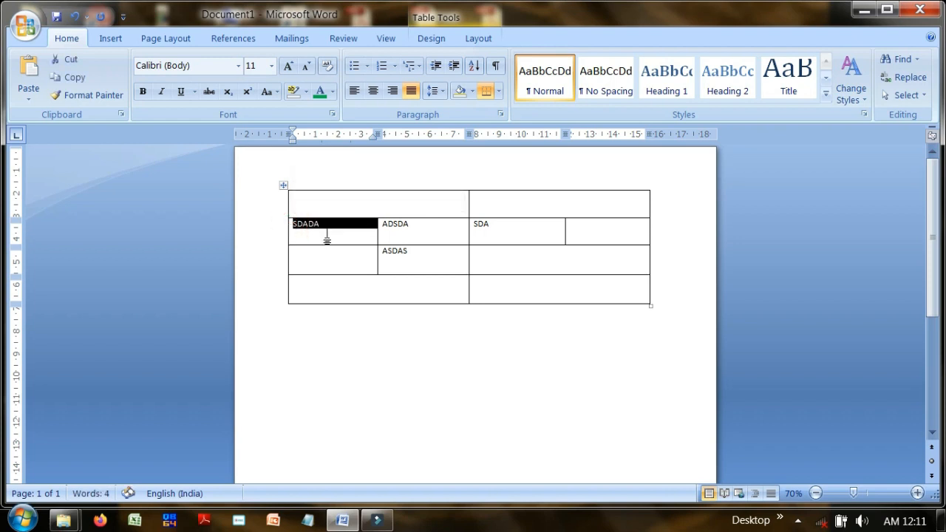
click(487, 38)
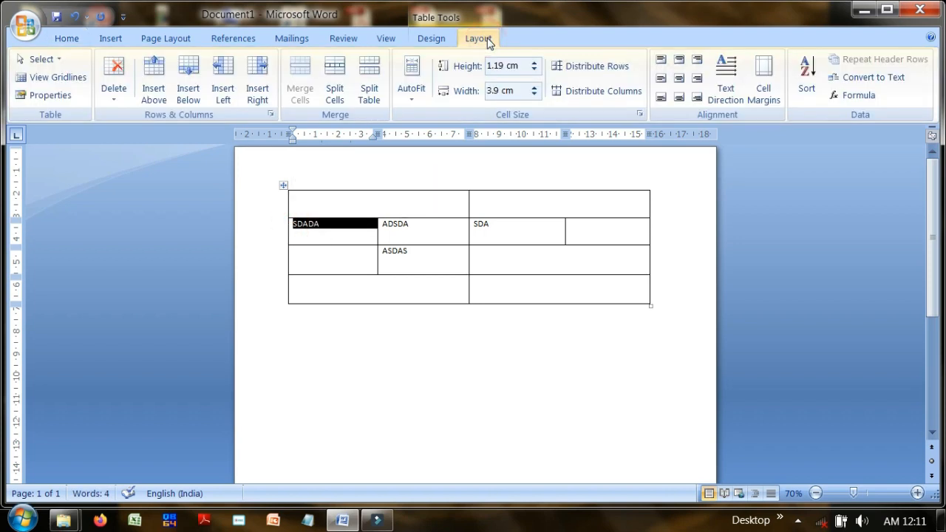
click(662, 60)
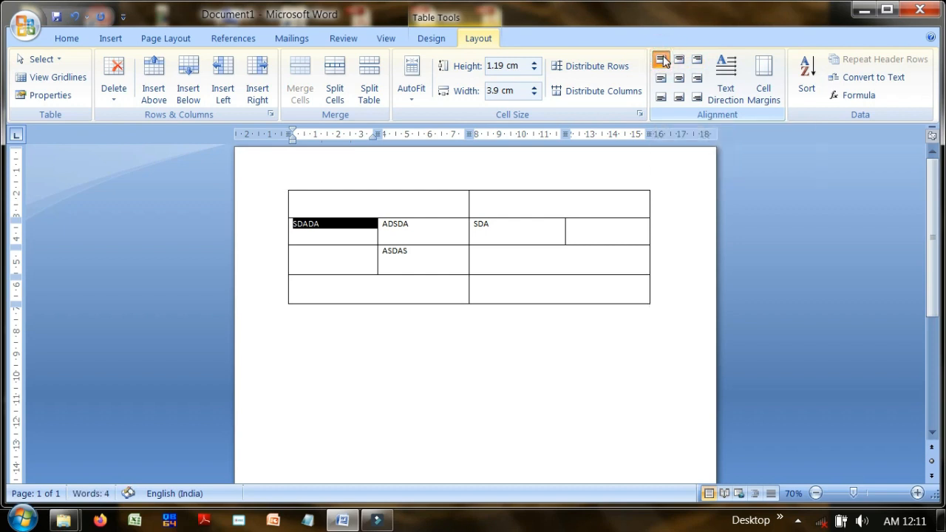
click(662, 97)
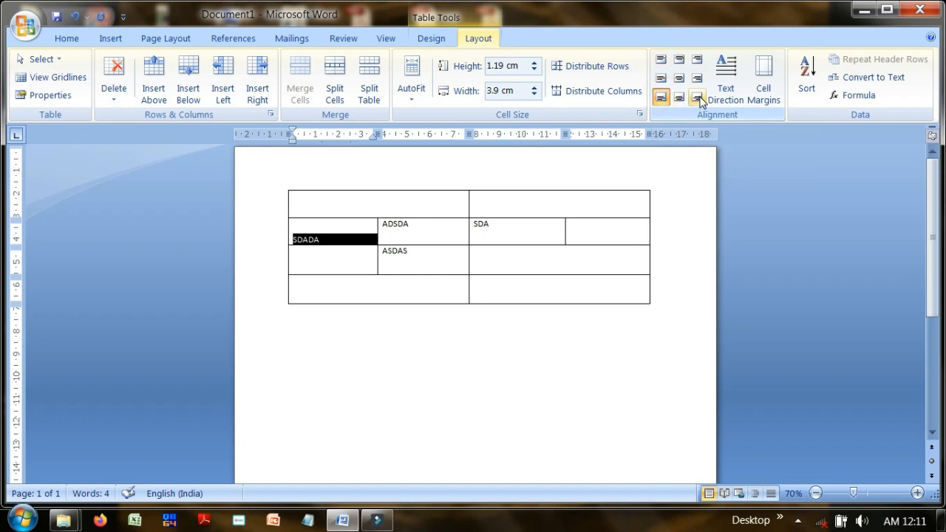
click(699, 97)
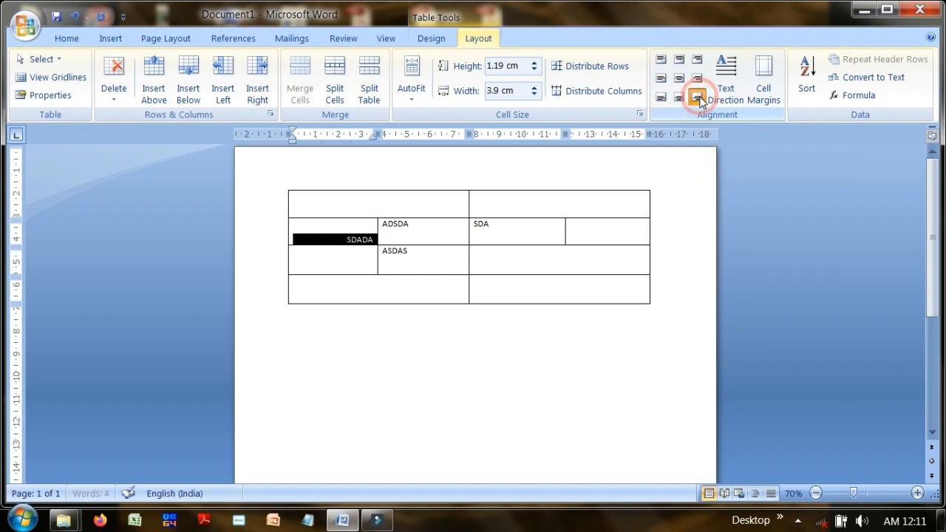
click(697, 62)
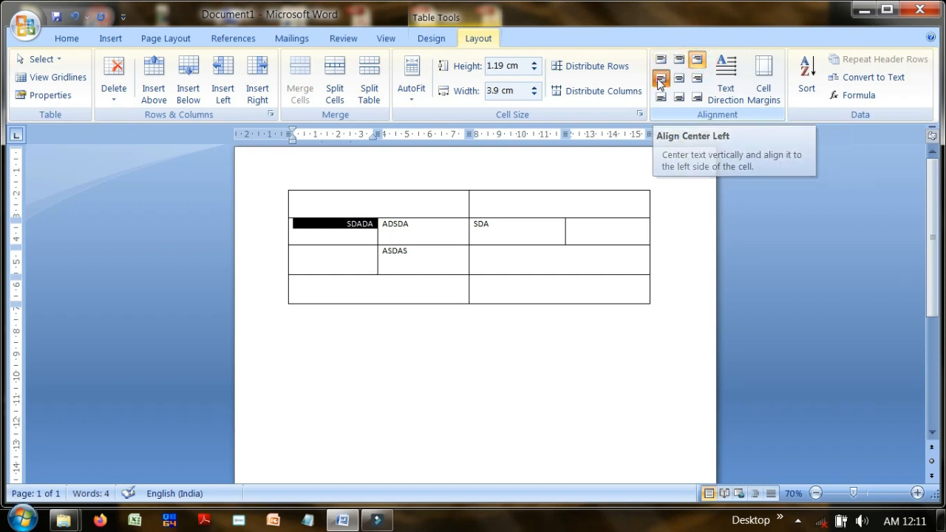
click(659, 79)
click(698, 80)
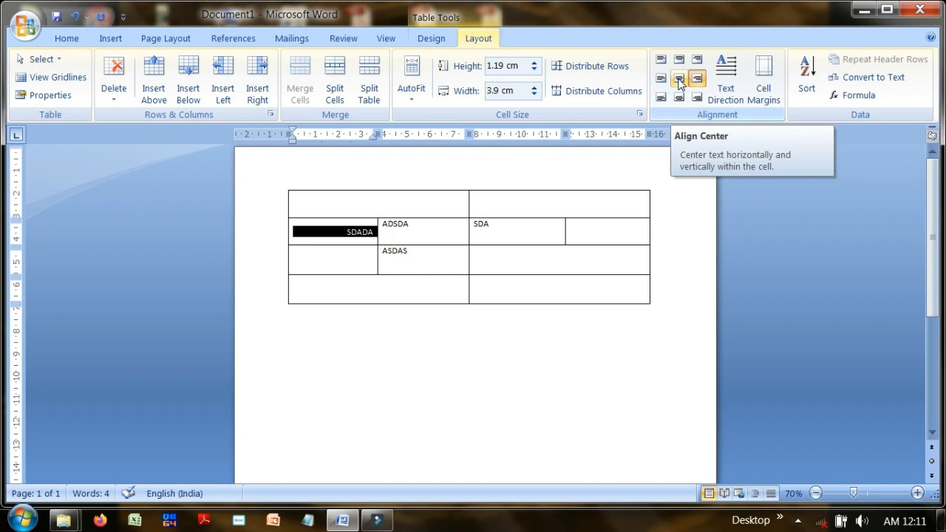
click(679, 79)
Step: Apply Align Center to the ADSDA, SDA and ASDAS cells and the blank cells beside them
click(444, 235)
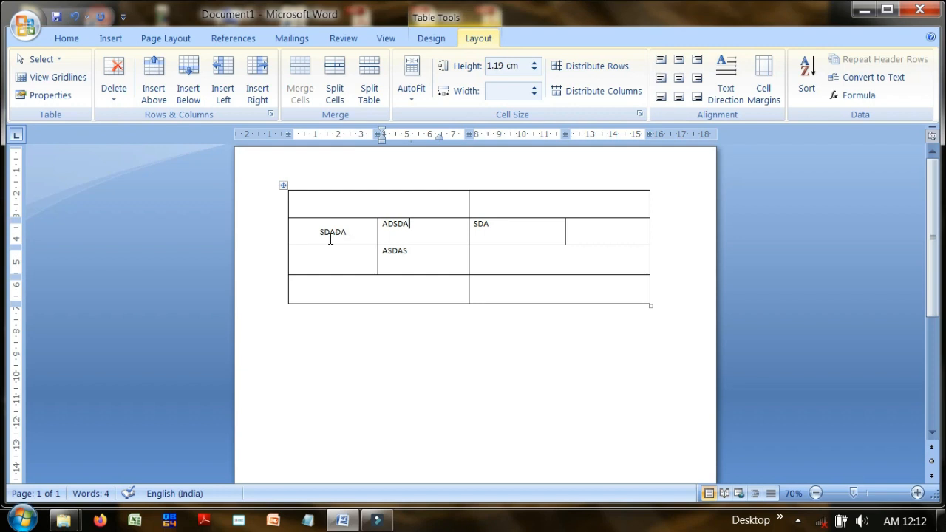
drag(382, 224, 495, 254)
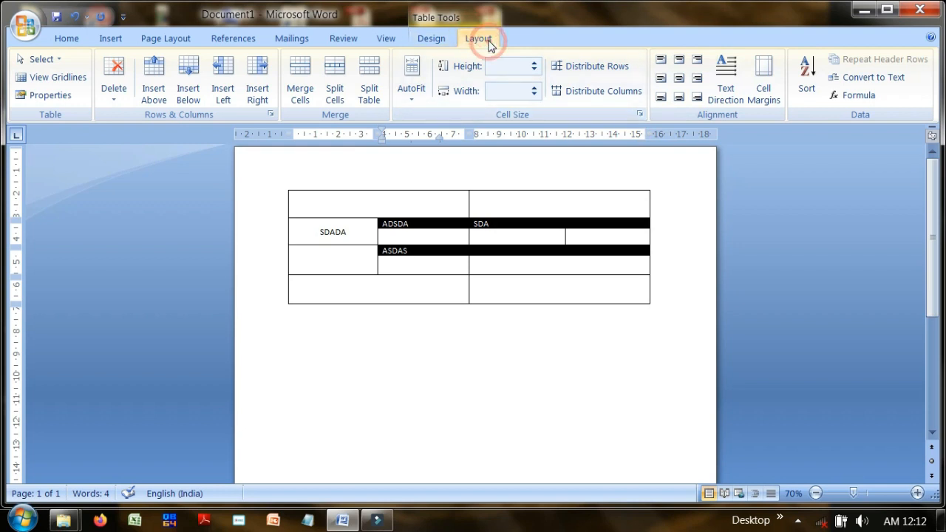
click(678, 78)
click(611, 233)
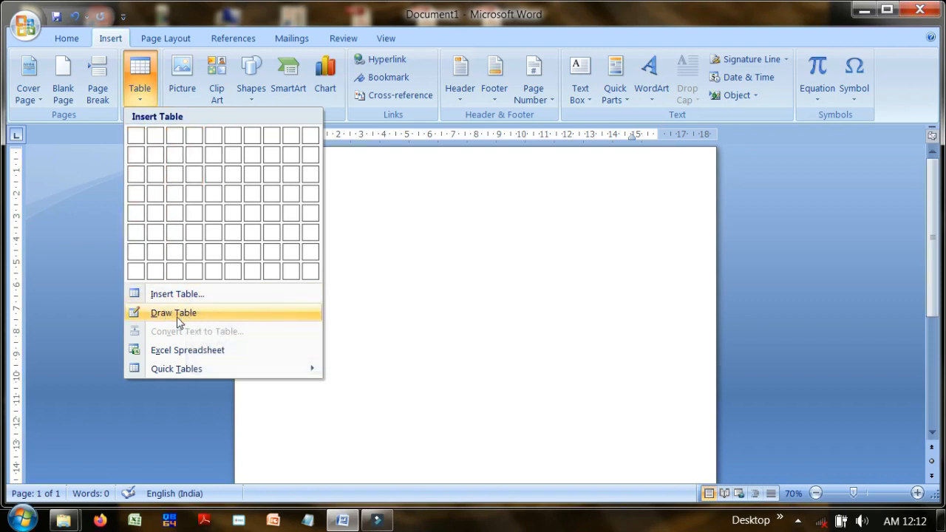
Step: Browse the built-in Quick Tables and insert Calendar 1 in the blank document
mouse_move(184, 375)
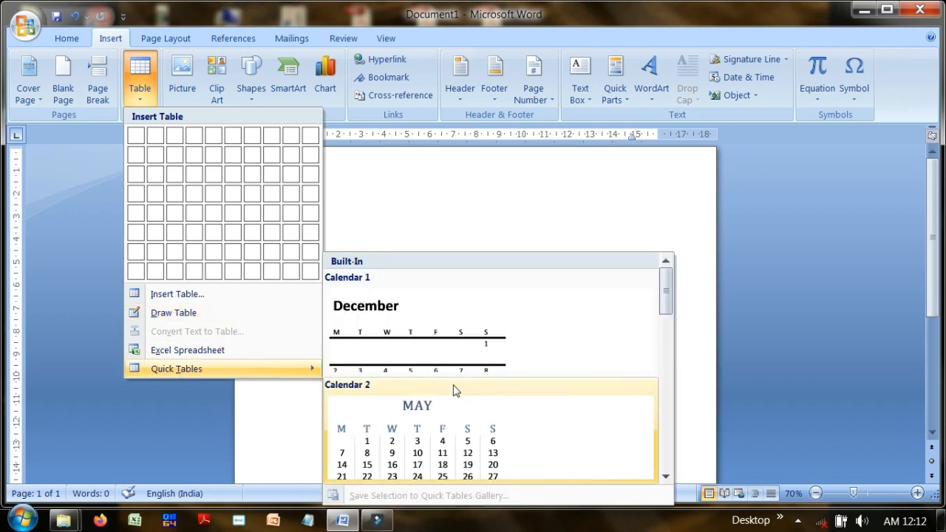
scroll(427, 338, down, 5)
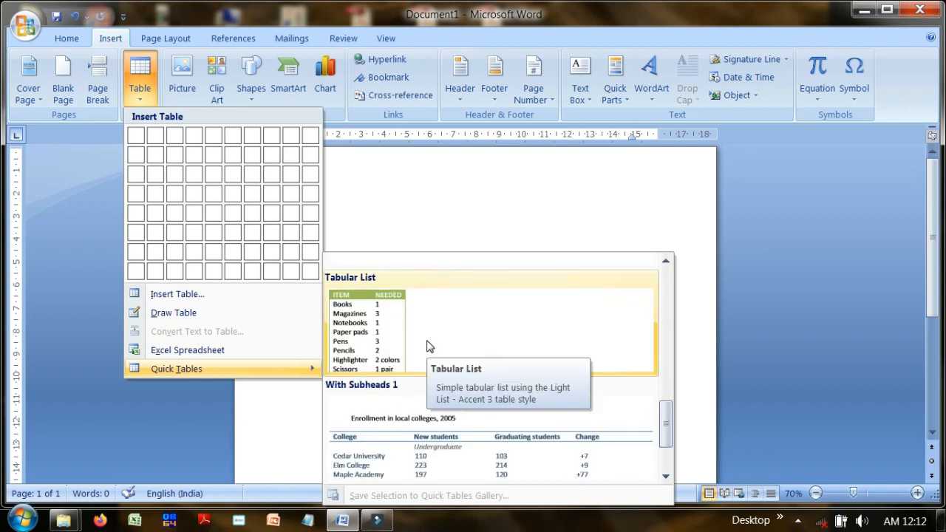
scroll(427, 346, down, 1)
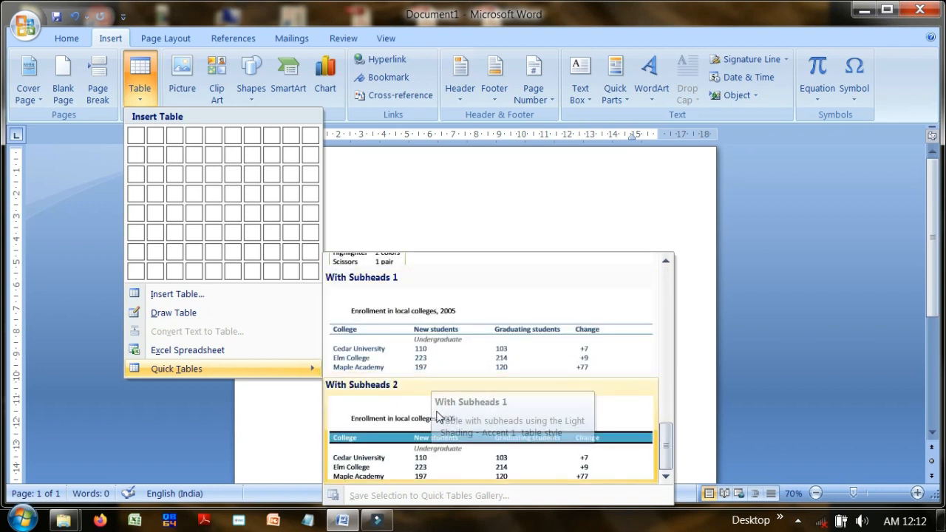
scroll(432, 415, up, 8)
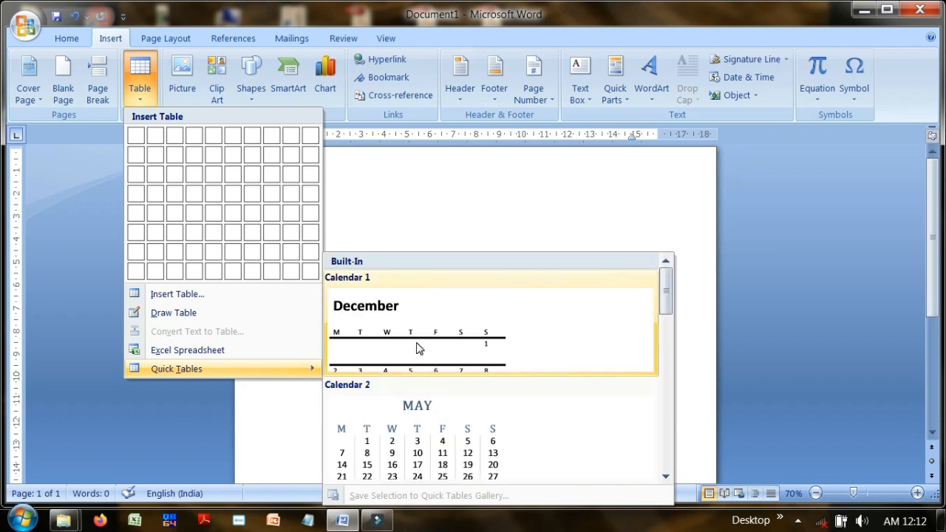
click(435, 310)
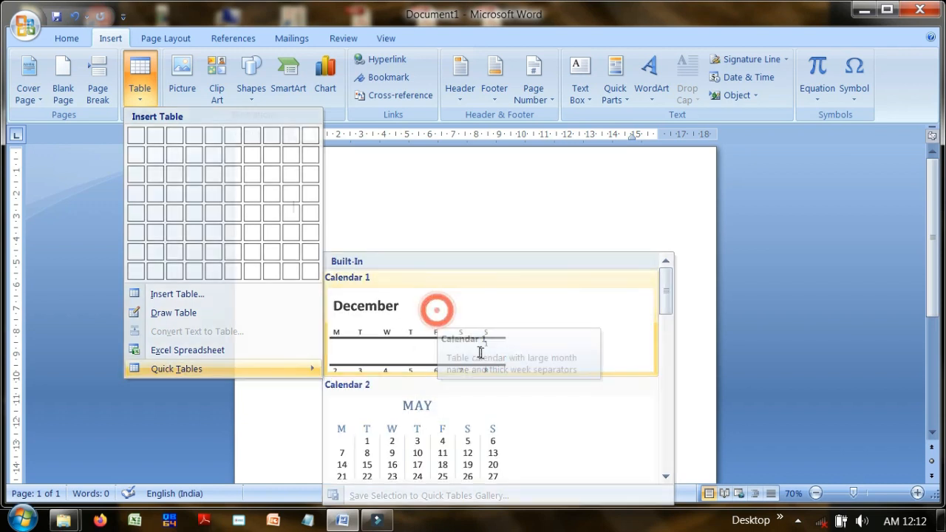
Step: Select the whole December calendar table and delete it
click(283, 184)
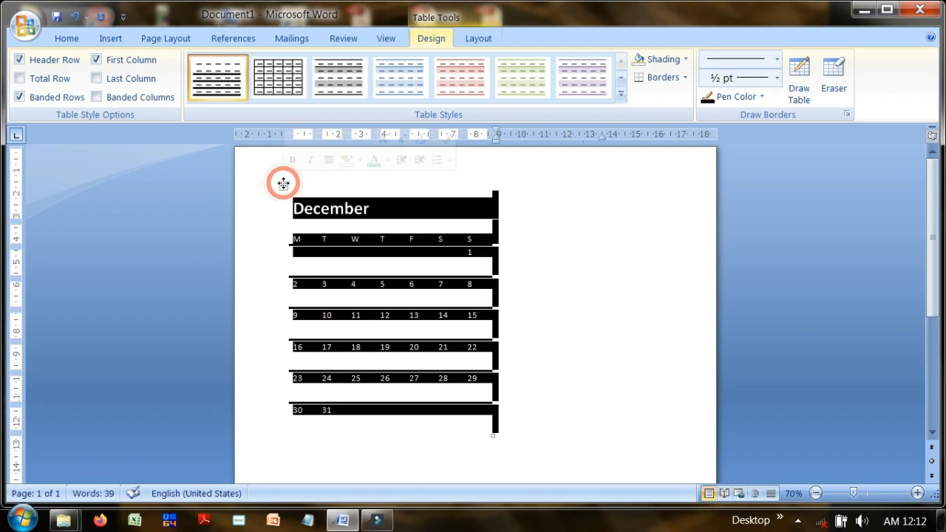
click(404, 219)
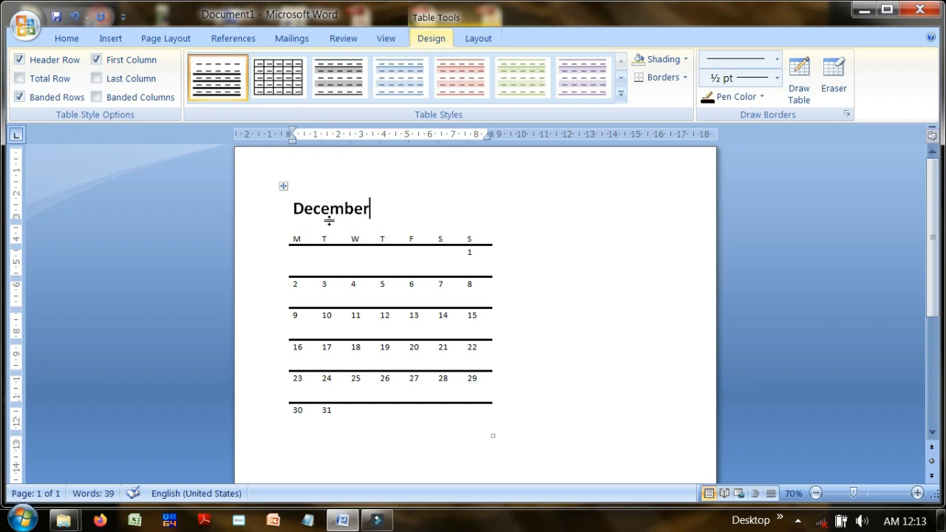
click(301, 238)
click(283, 185)
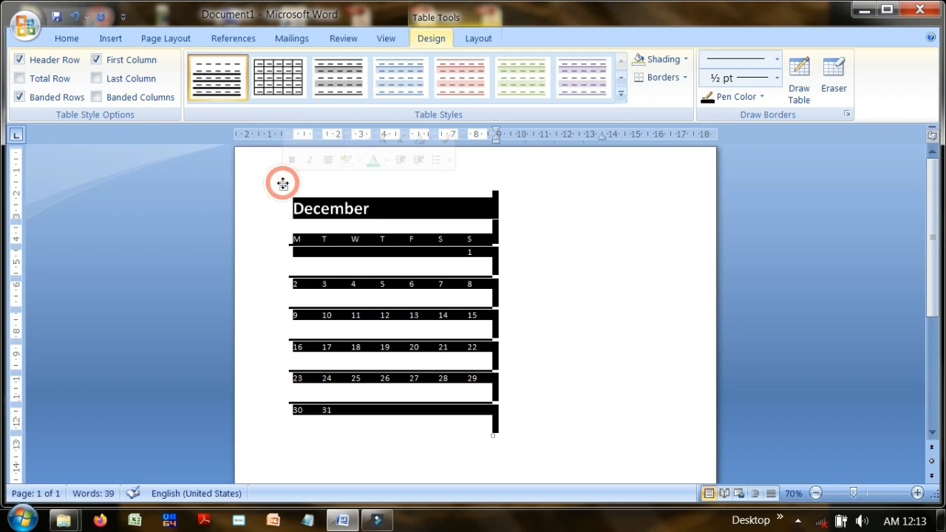
key(BackSpace)
click(110, 38)
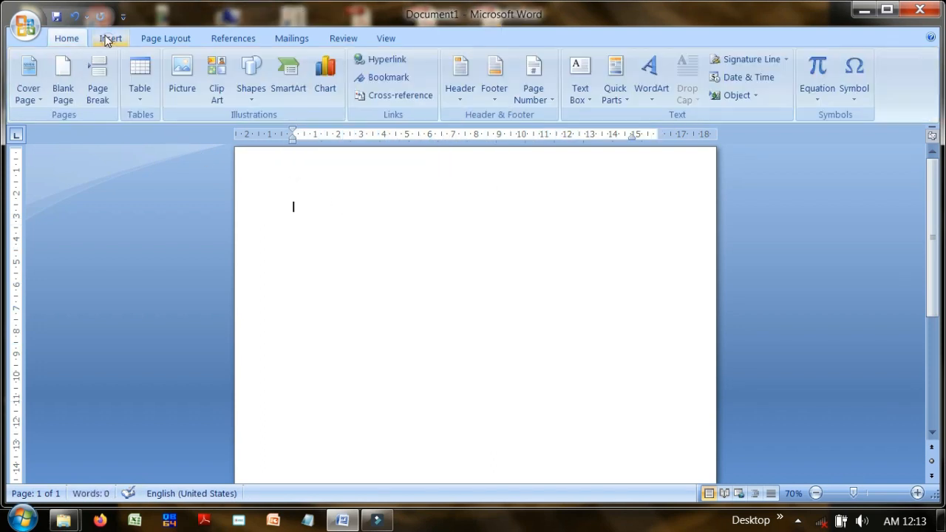
click(137, 100)
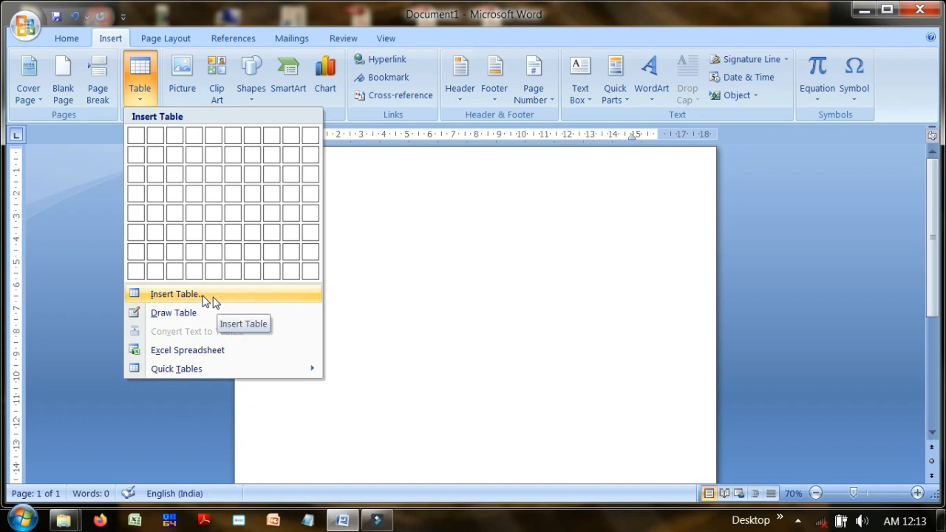
click(177, 294)
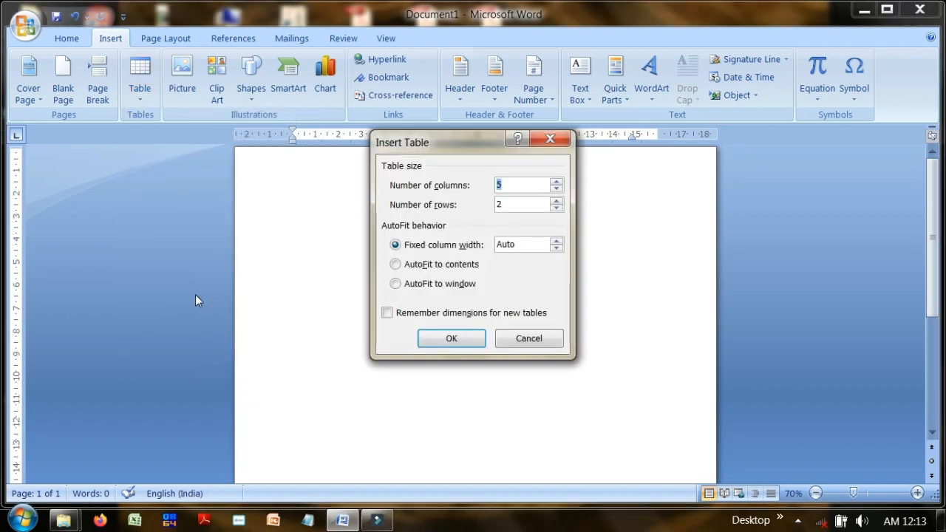
click(531, 340)
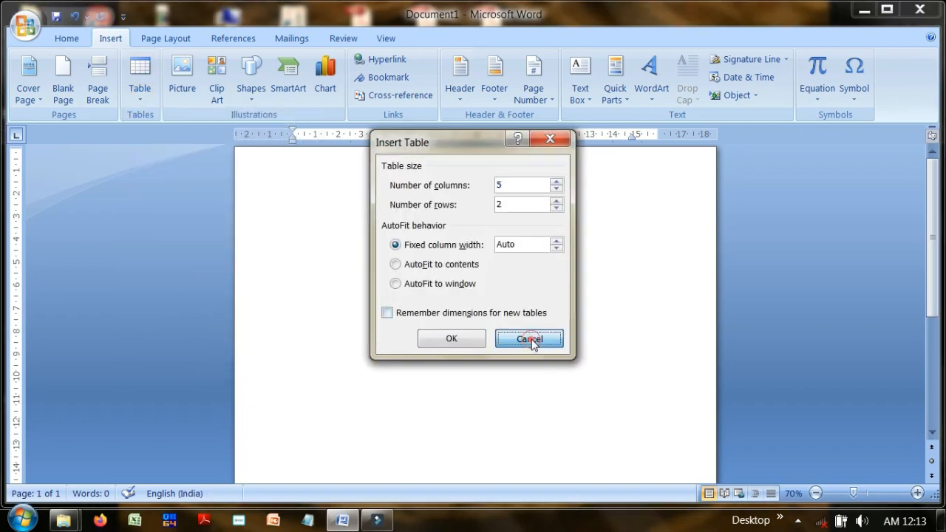
Step: Insert a table with 7 columns and 3 rows by entering its dimensions
click(139, 95)
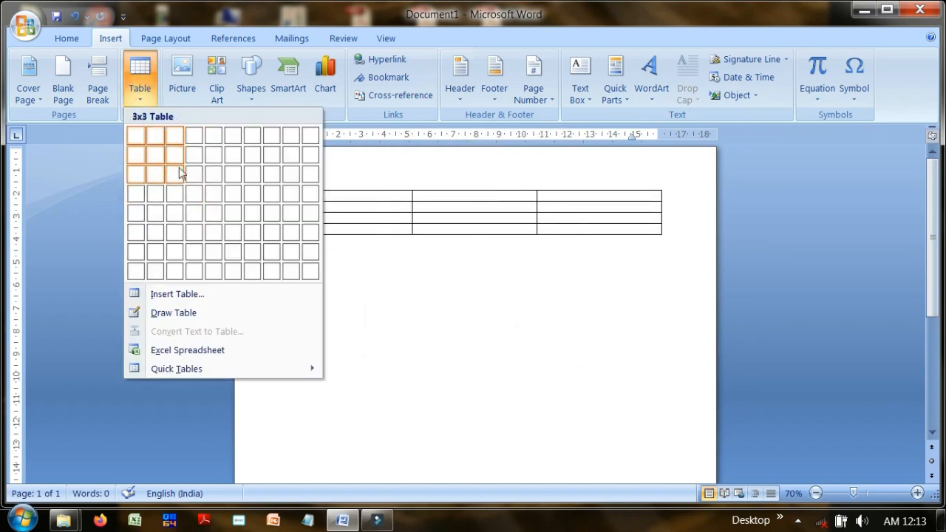
click(201, 298)
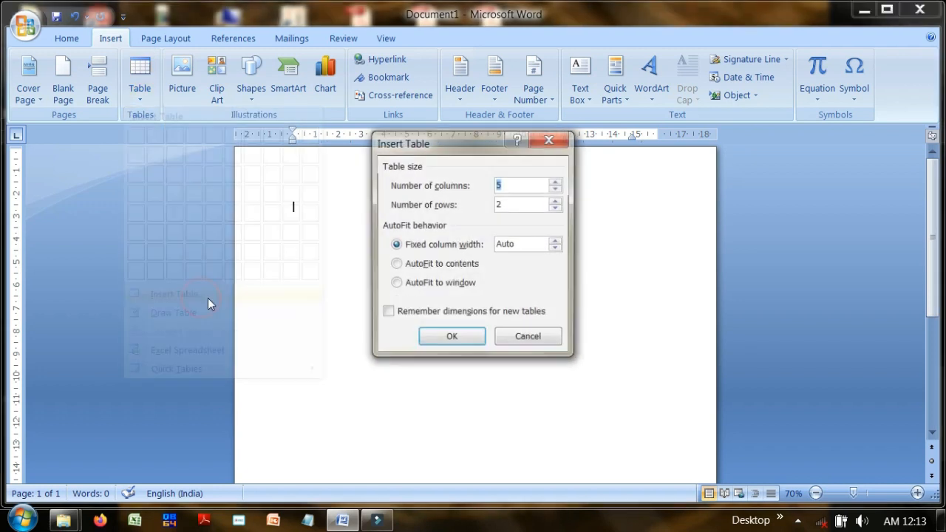
click(513, 187)
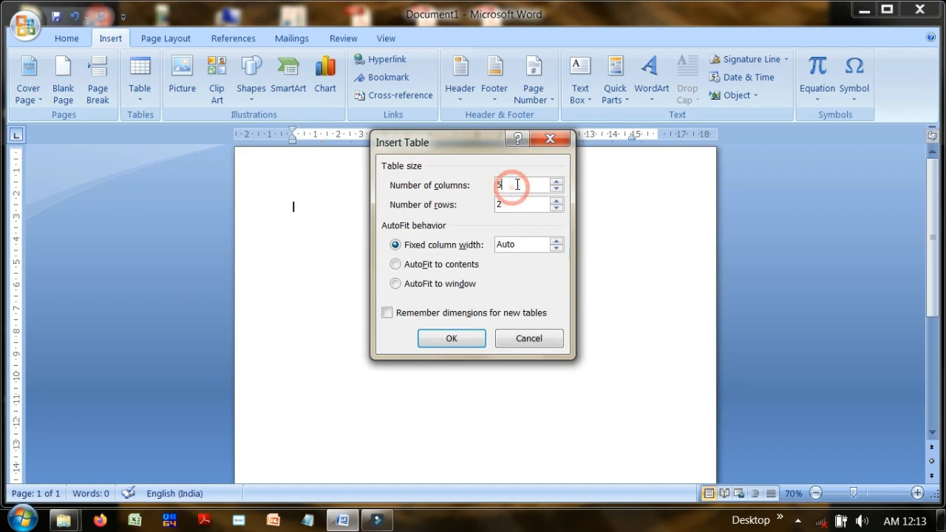
drag(517, 184, 487, 183)
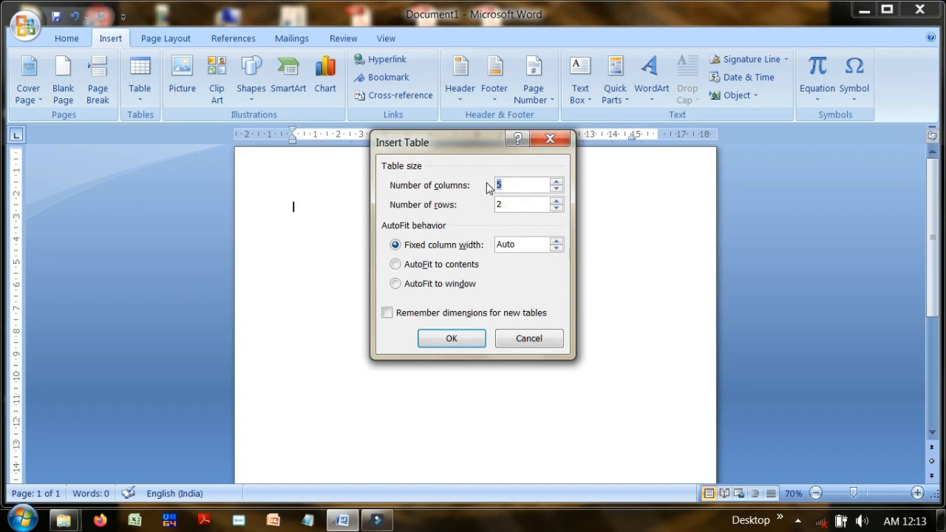
text(5)
key(BackSpace)
text(7)
drag(525, 204, 448, 211)
text(3)
click(450, 339)
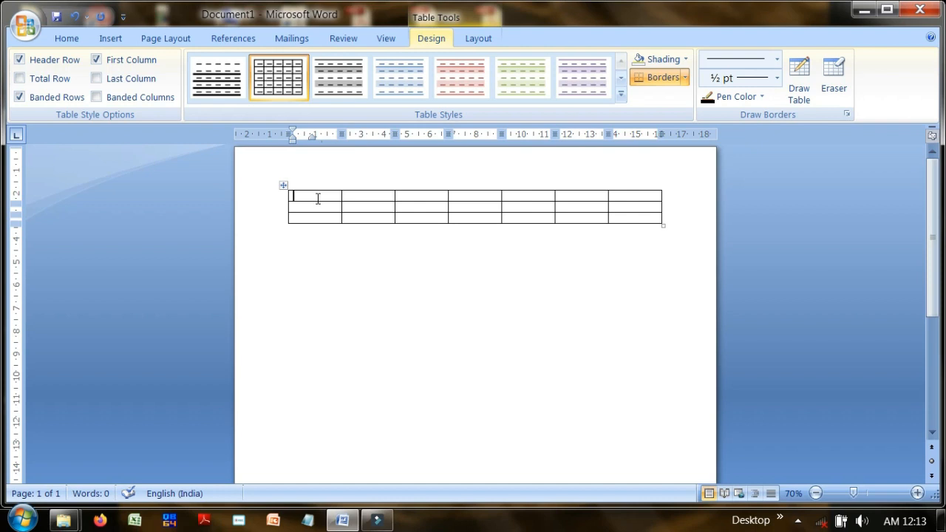
Step: Step through the first-row cells of the seven-column table and delete the whole table
key(Tab)
key(Tab)
key(Tab)
key(Tab)
key(Tab)
key(Tab)
click(318, 198)
click(283, 186)
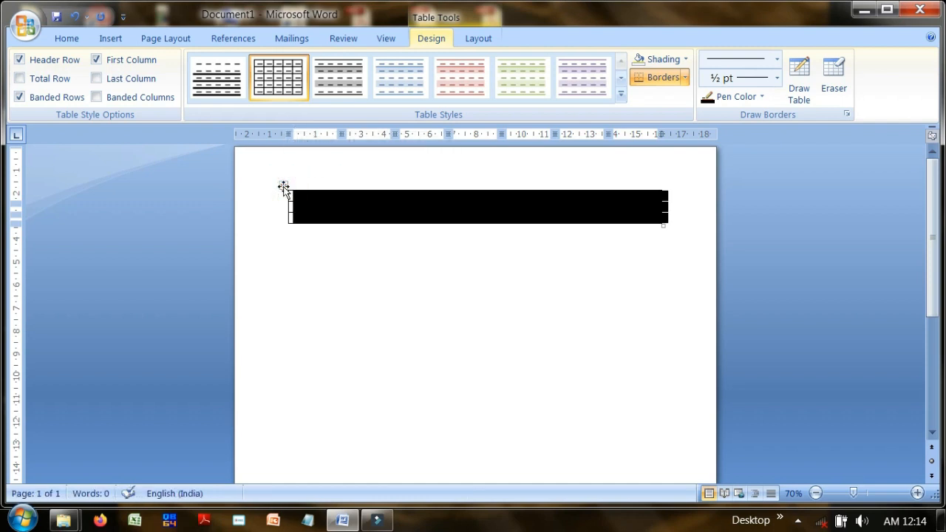
key(BackSpace)
Step: Insert an embedded Excel spreadsheet into the blank document
click(108, 44)
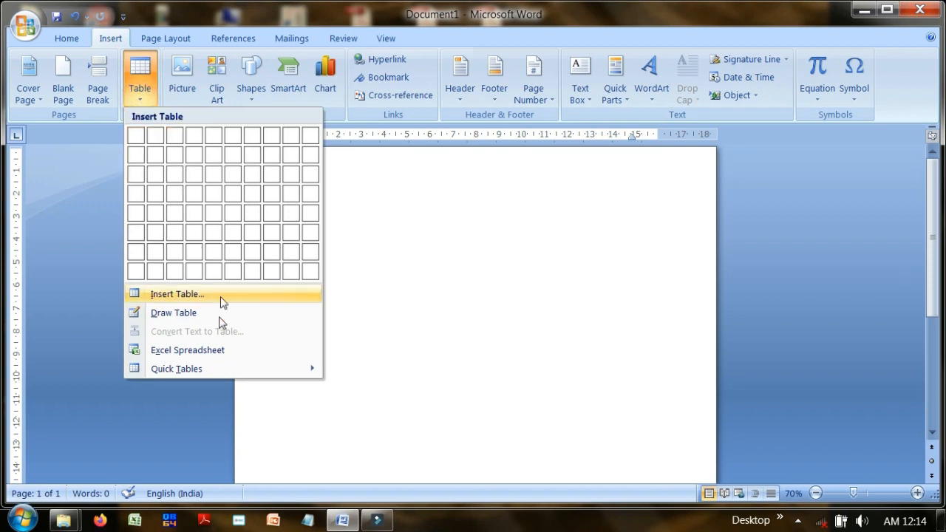
mouse_move(200, 375)
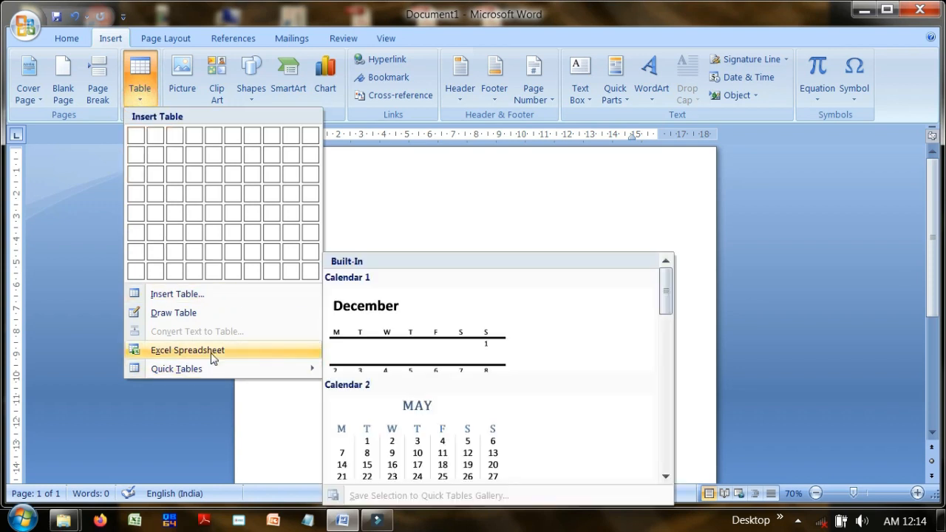
click(212, 352)
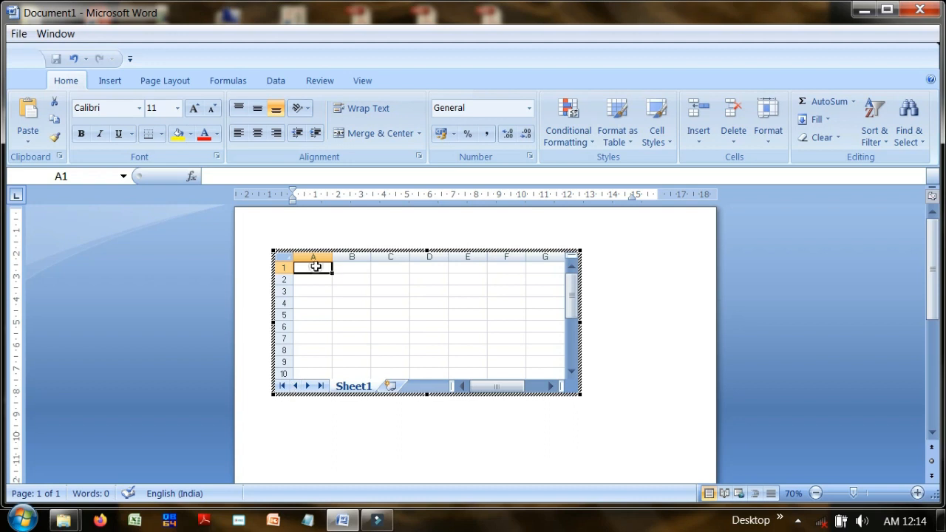
click(360, 323)
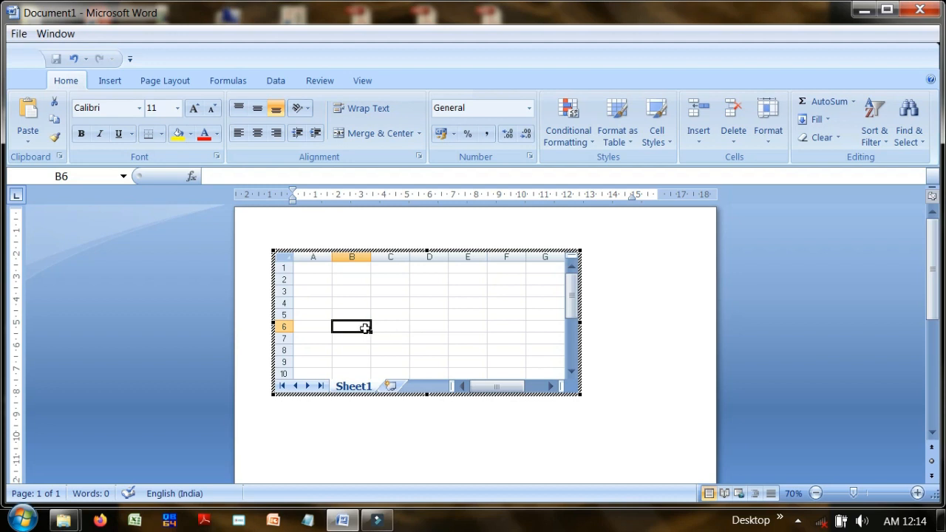
click(503, 314)
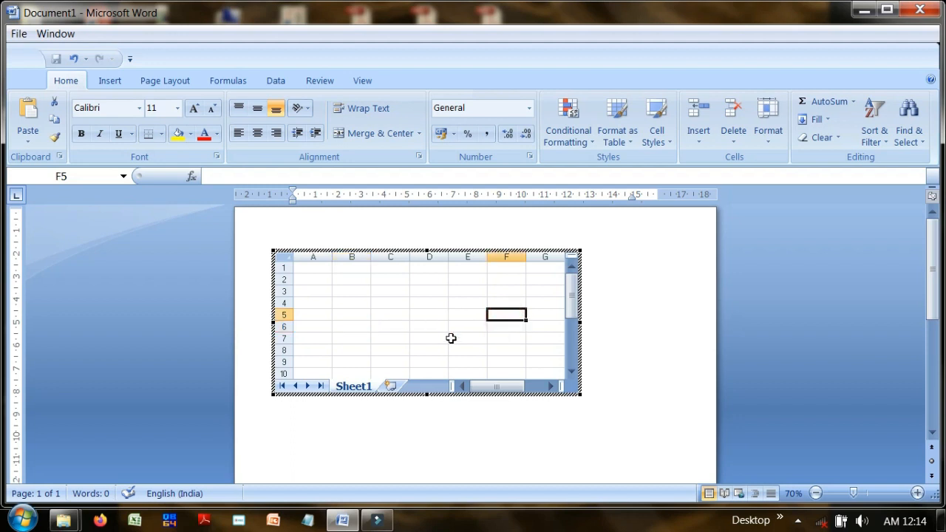
click(428, 339)
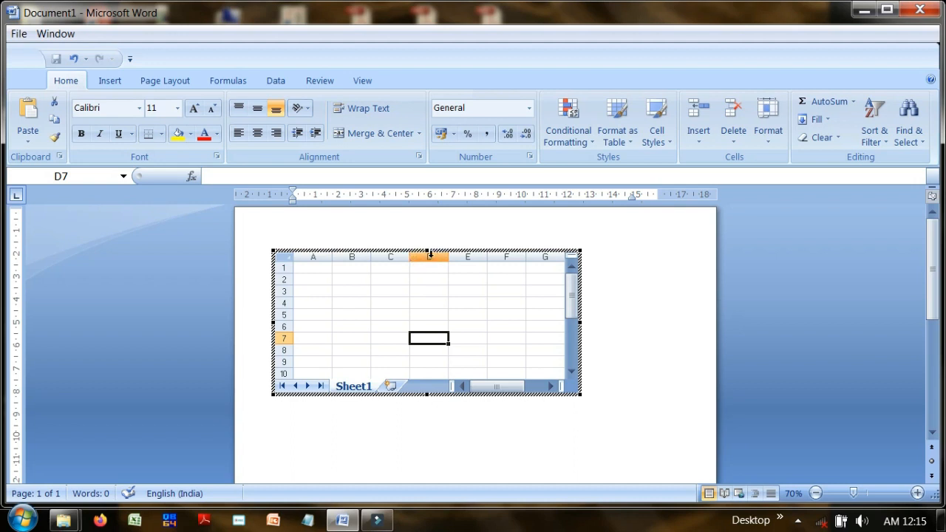
double_click(428, 338)
click(440, 338)
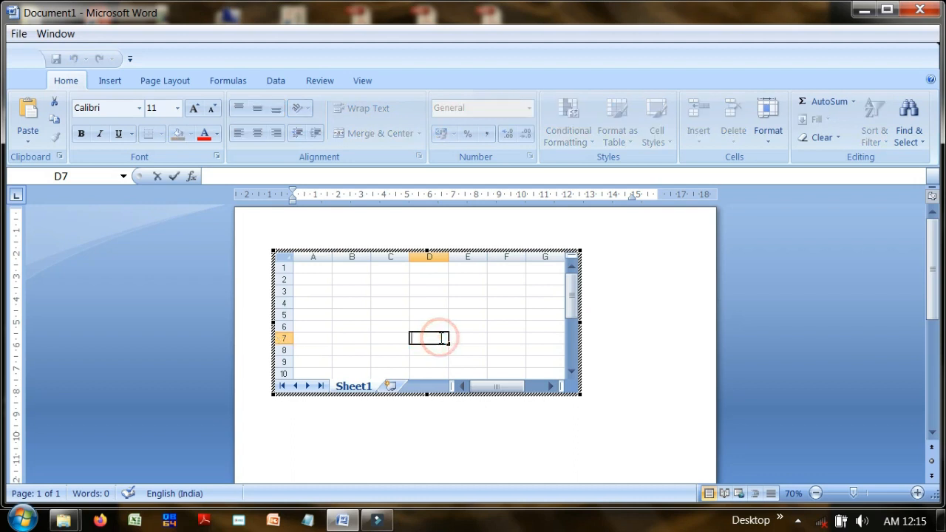
text(d)
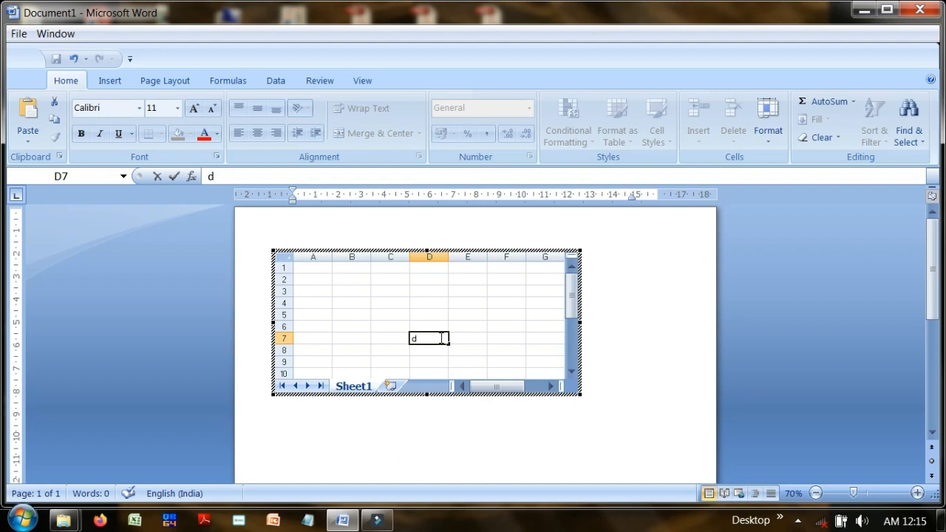
key(BackSpace)
key(BackSpace)
key(Return)
click(440, 337)
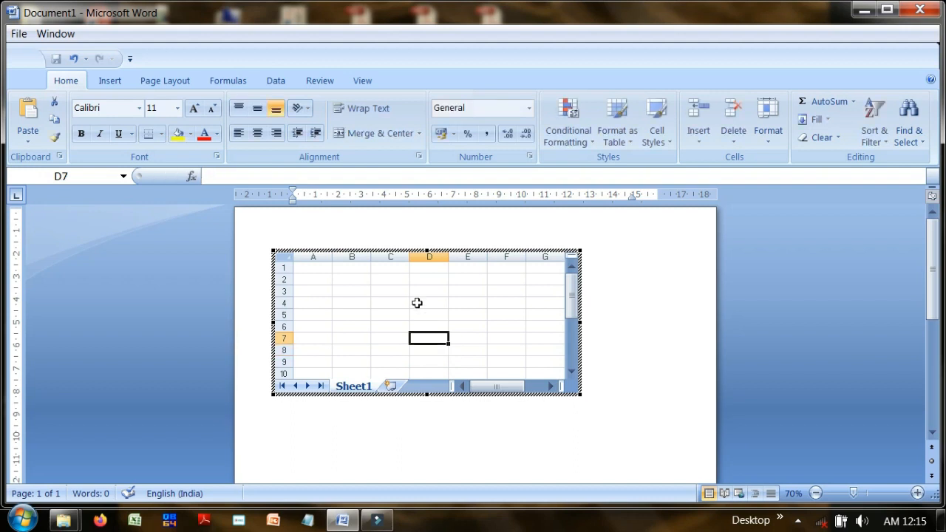
Step: Enter the headings Sl. No, Name and Amount in cells A1 to C1 of the embedded worksheet
click(301, 267)
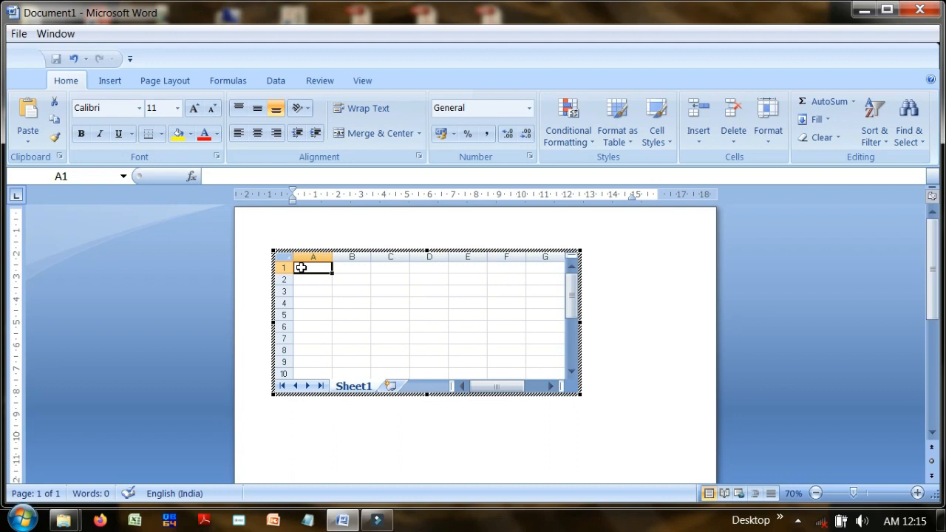
text(Sl. No)
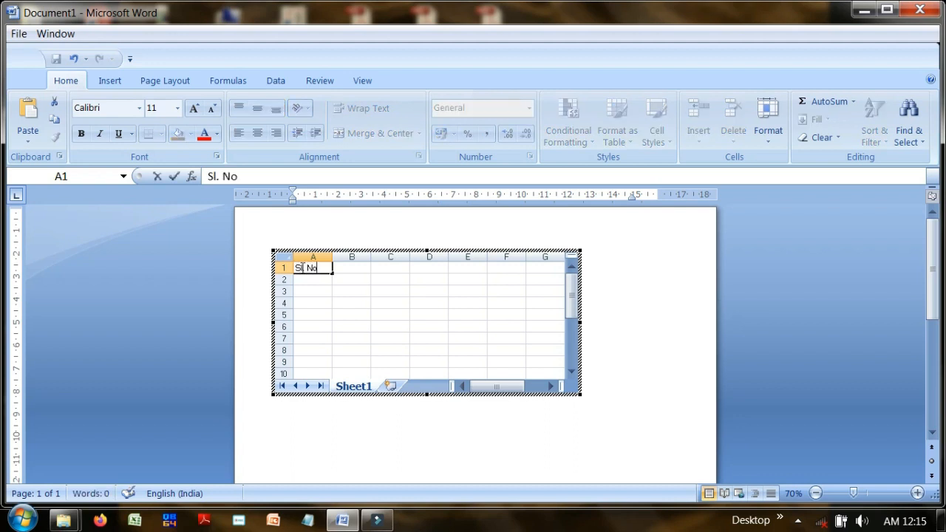
key(Return)
key(Up)
key(Right)
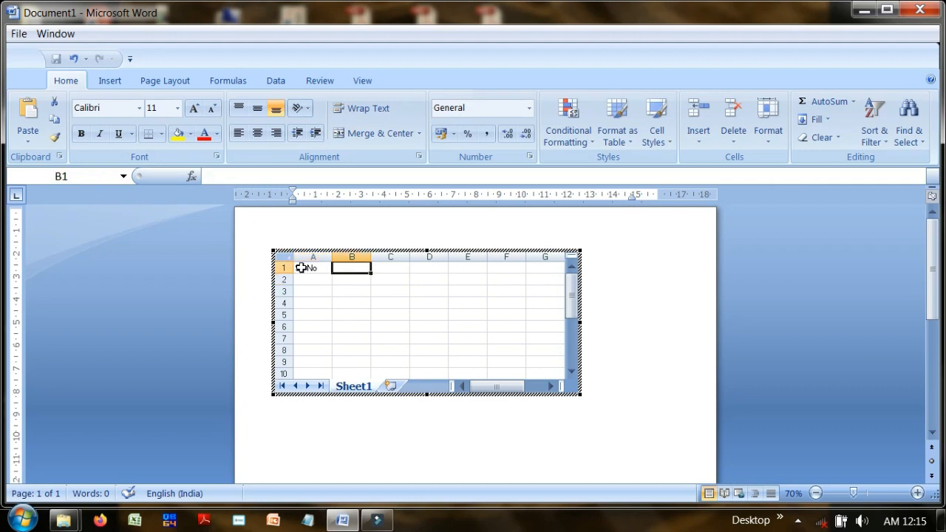
text(Name)
key(Tab)
text(Amount)
key(Tab)
Step: Move the Amount heading from C1 to D1 and enter the heading Address in C1
key(Left)
key(ctrl+x)
key(Right)
key(ctrl+v)
key(Left)
text(Addres)
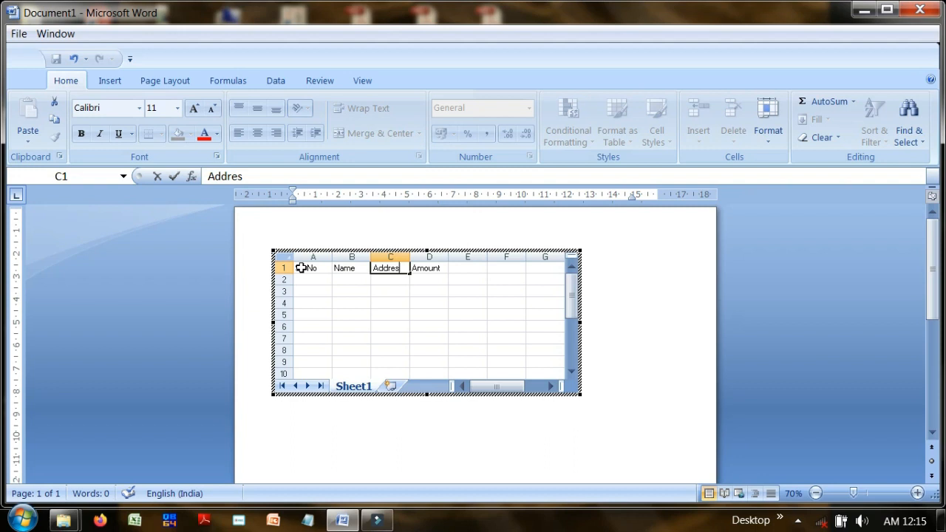
text(s)
Step: Enter the heading ph no. in cell E1, next to Amount
key(Tab)
key(Tab)
key(Left)
key(Right)
text(ph)
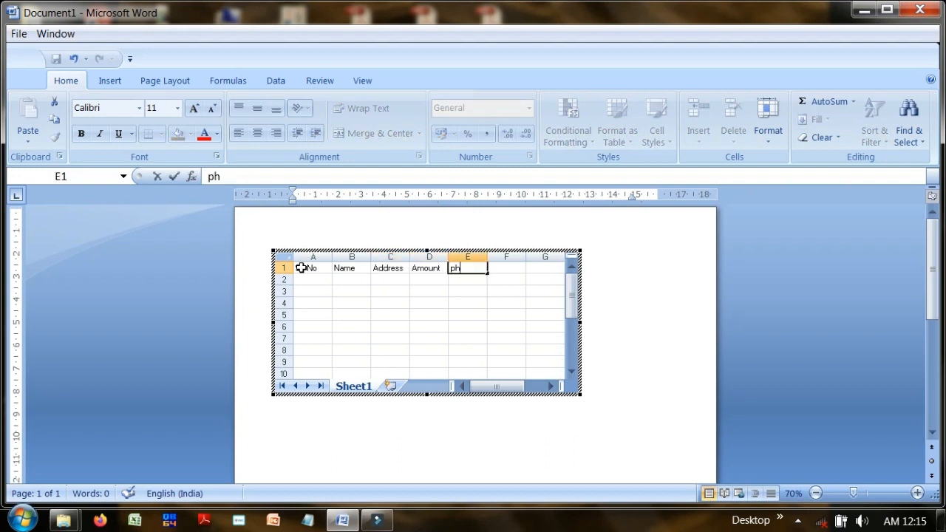
Step: Enter the serial numbers 1, 2 and 3 in cells A2 to A4 under Sl. No
key(Left)
key(Left)
key(Down)
key(Left)
key(Left)
text(1)
key(Return)
text(2)
key(Return)
text(3)
key(Return)
Step: Extend the serial numbers in A2:A4 as a fill series down to 8 in cell A9
key(Up)
key(Up)
key(Up)
key(shift+Down)
key(shift+Down)
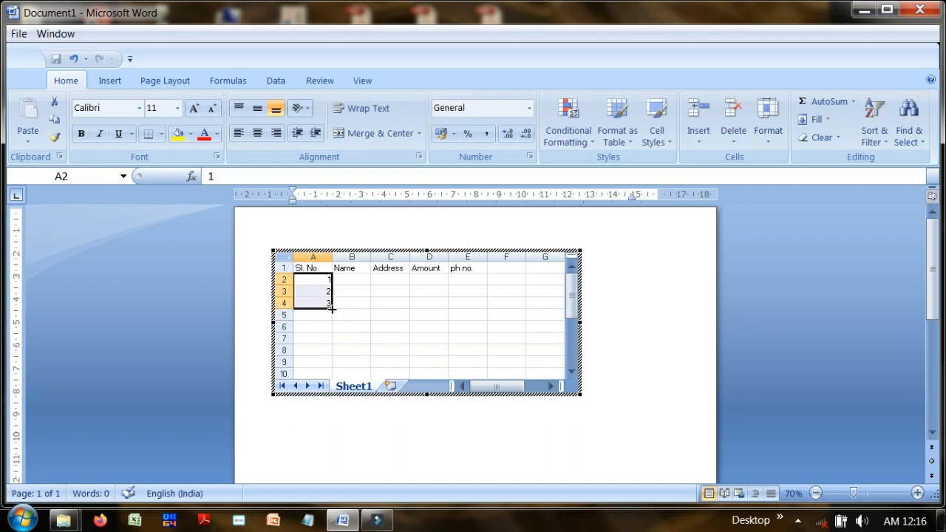
drag(332, 309, 335, 369)
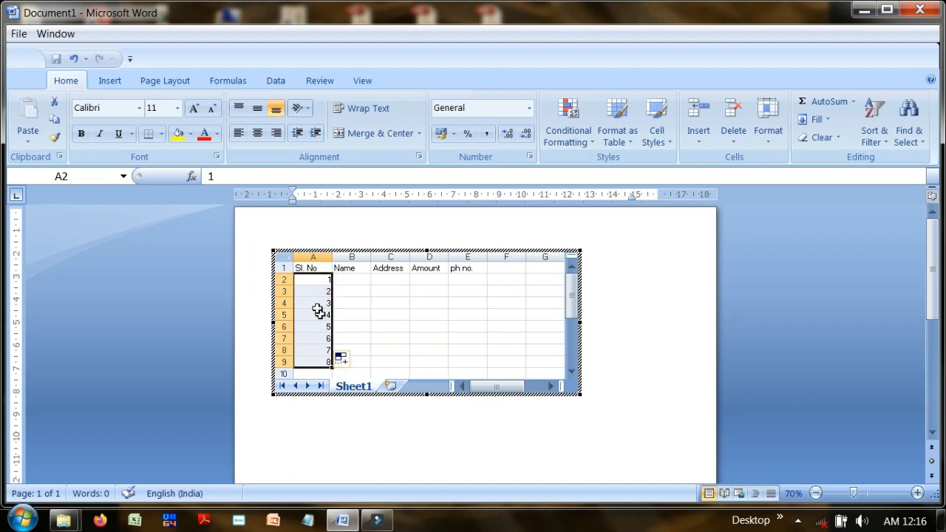
Step: Enter the amounts 100, 2 and 3445 in cells D2 to D4 of the Amount column
click(345, 290)
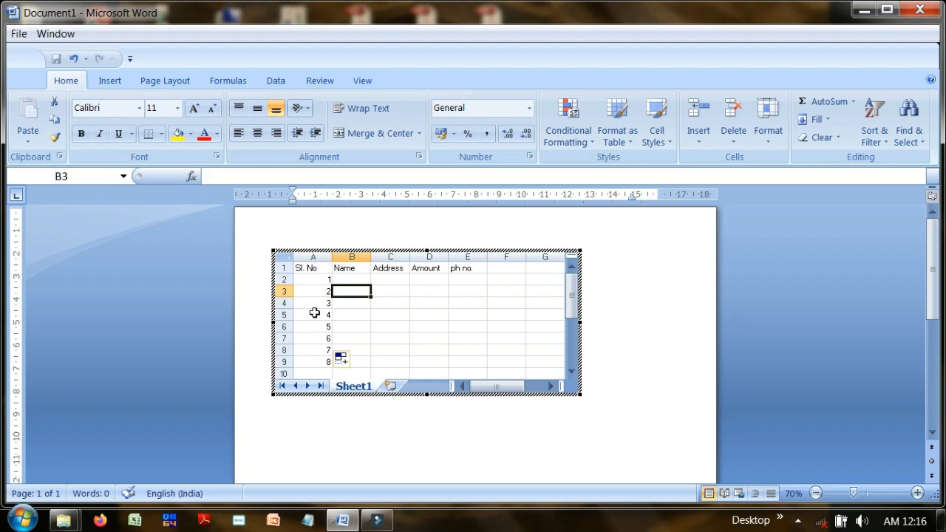
key(Up)
click(430, 281)
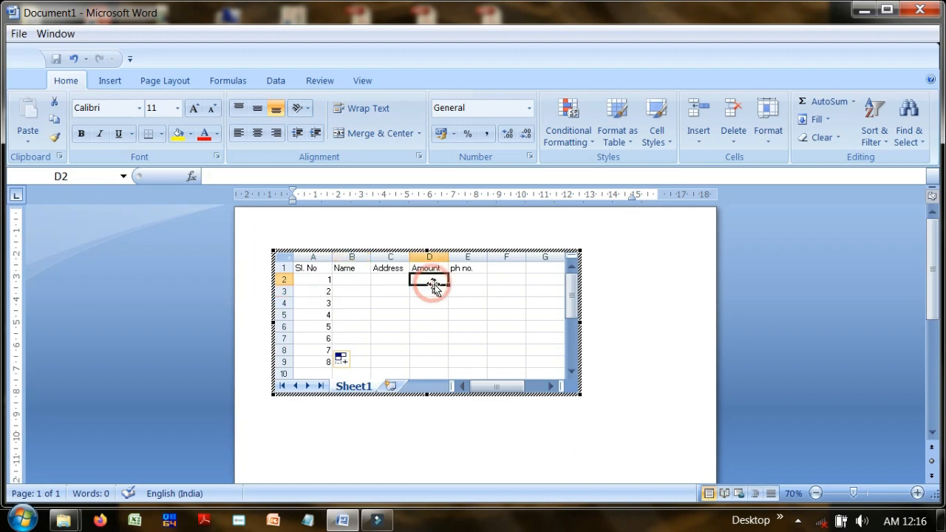
text(100)
key(Return)
text(2)
key(Return)
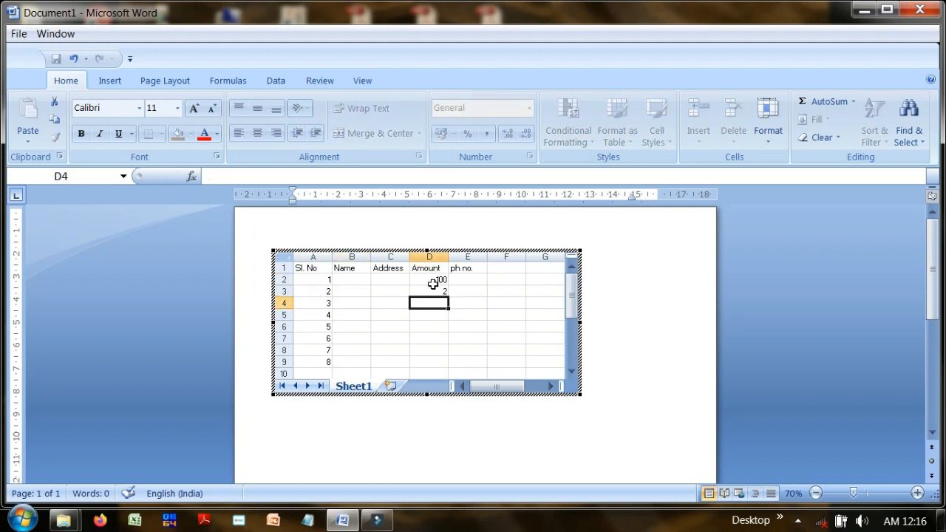
text(3445)
key(Return)
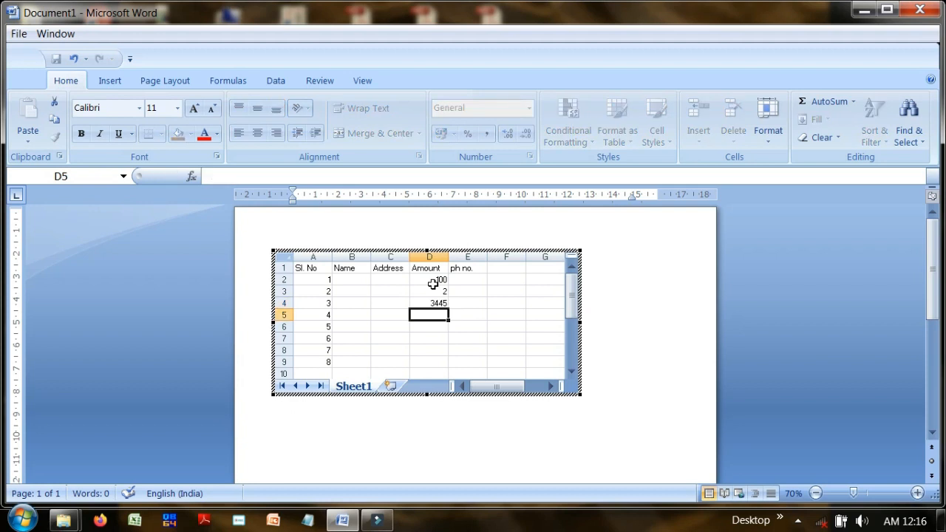
key(Down)
key(Down)
key(Down)
key(Down)
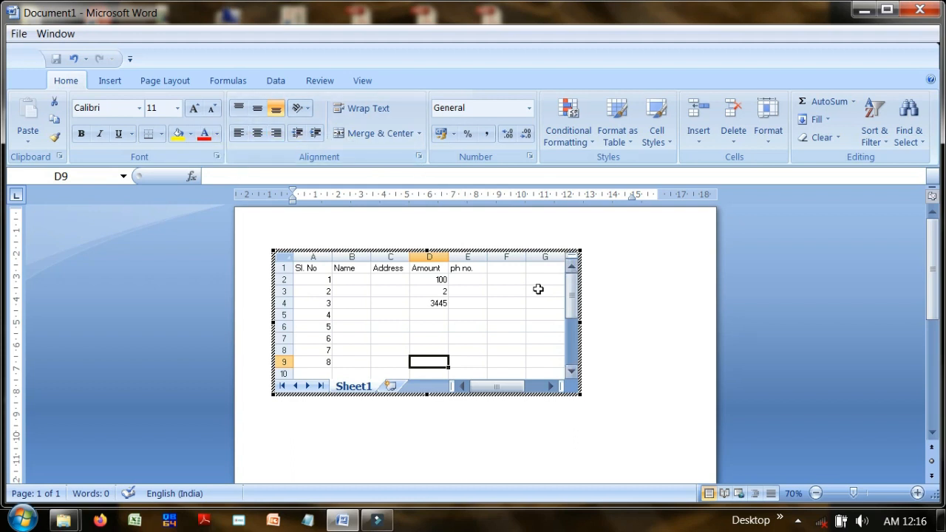
Step: Leave worksheet editing and delete the embedded Excel worksheet from the document
click(646, 319)
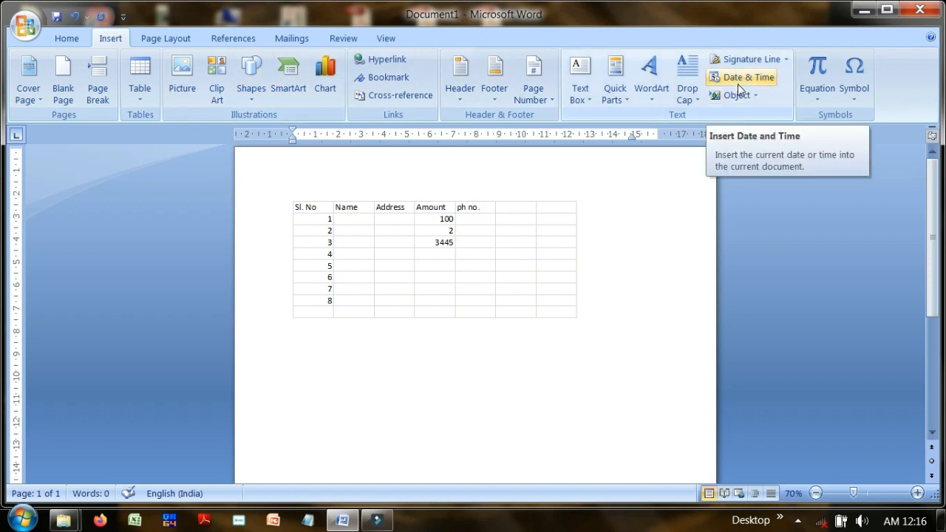
click(542, 223)
click(619, 256)
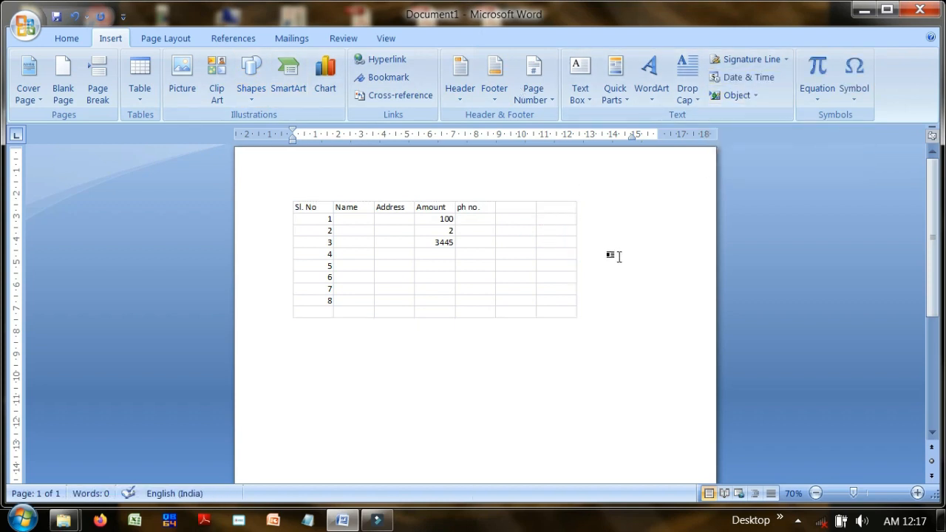
click(317, 210)
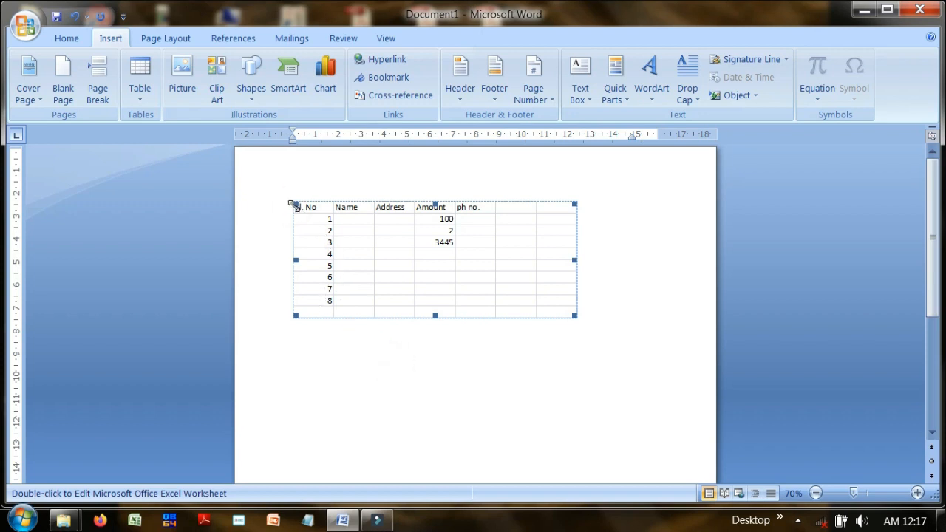
key(Delete)
Step: Insert a table with 2 columns and 3 rows and fill its first column with Sl. No., 1. and 2
click(139, 93)
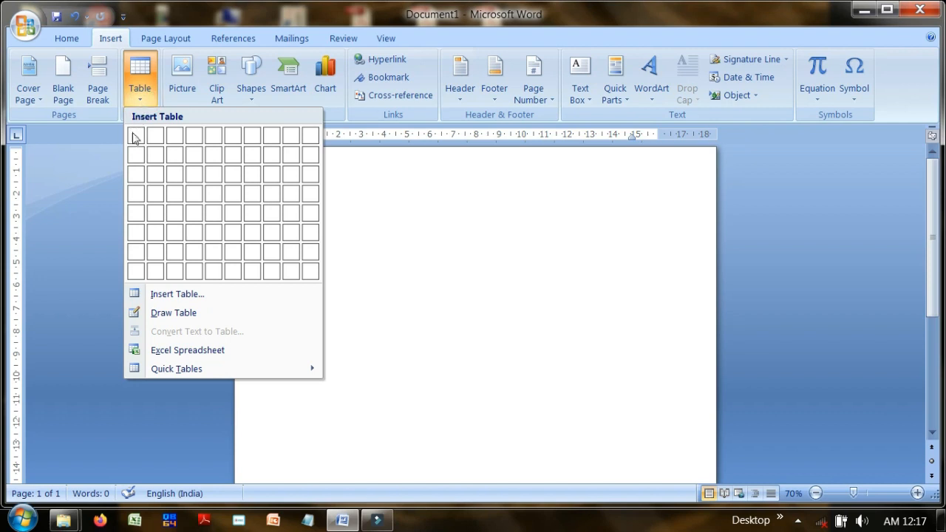
click(155, 174)
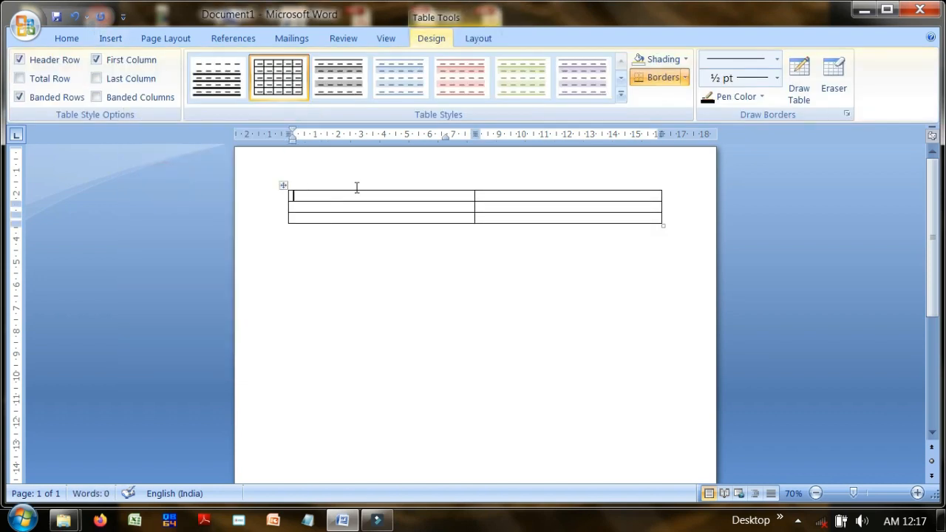
text(Sl. No.)
key(Down)
text(1.)
key(Down)
text(2.)
Step: Add a new row at the end of the table and enter 3. in its first cell
key(Tab)
key(Tab)
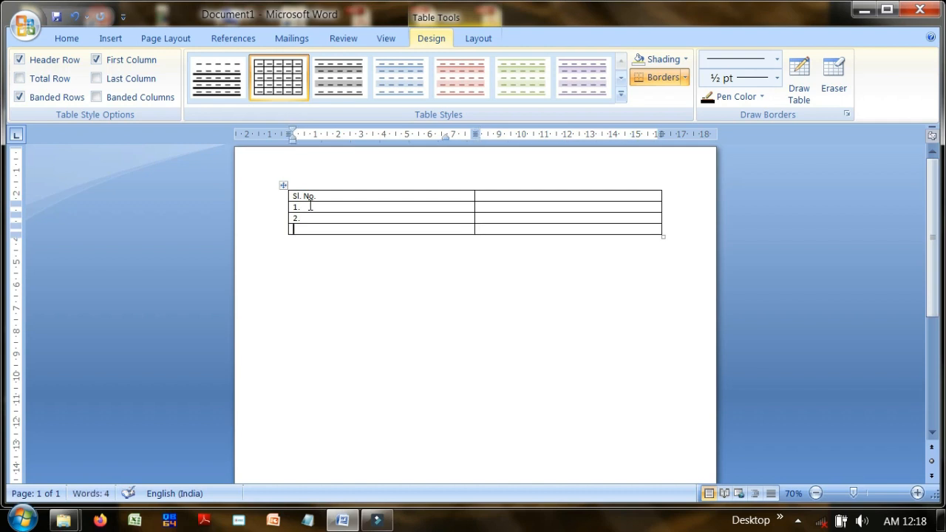
text(3.)
key(Up)
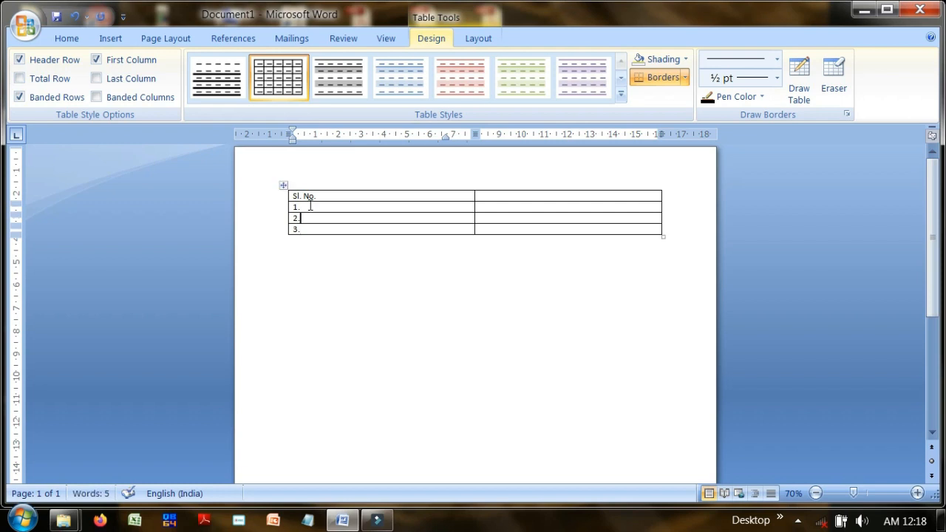